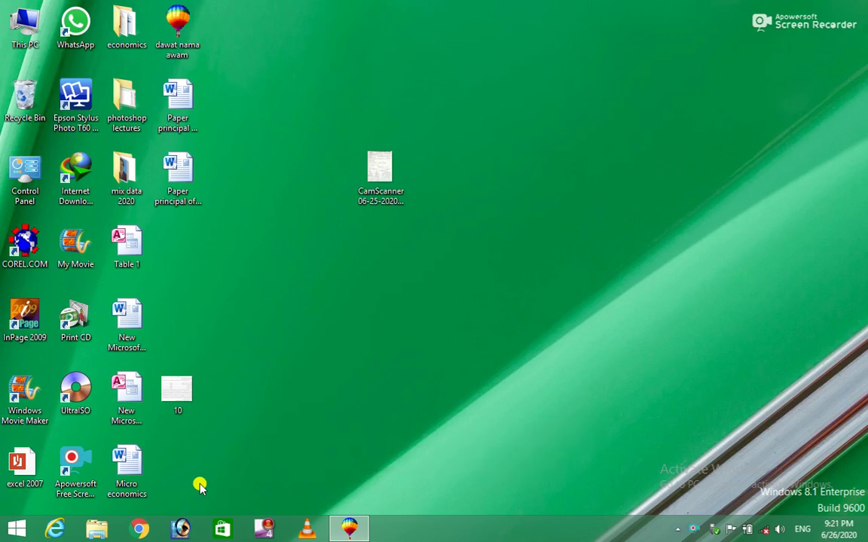
# Restore the CorelDRAW 9 window showing the blank Letter document Graphic1.
pyautogui.click(320, 475)
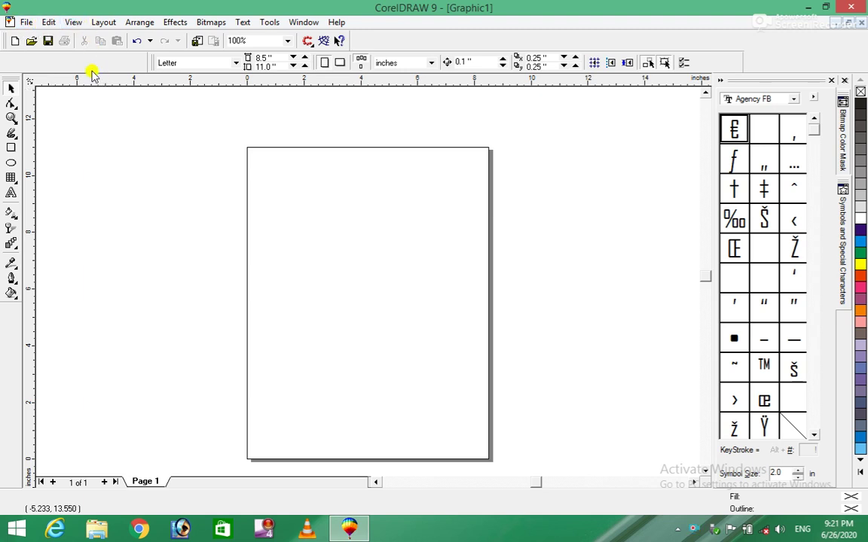
pyautogui.click(110, 24)
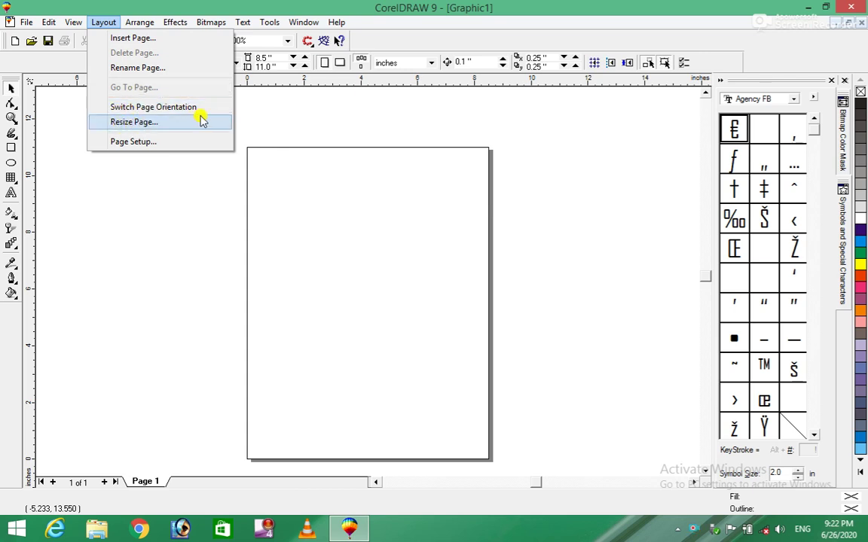
pyautogui.click(201, 230)
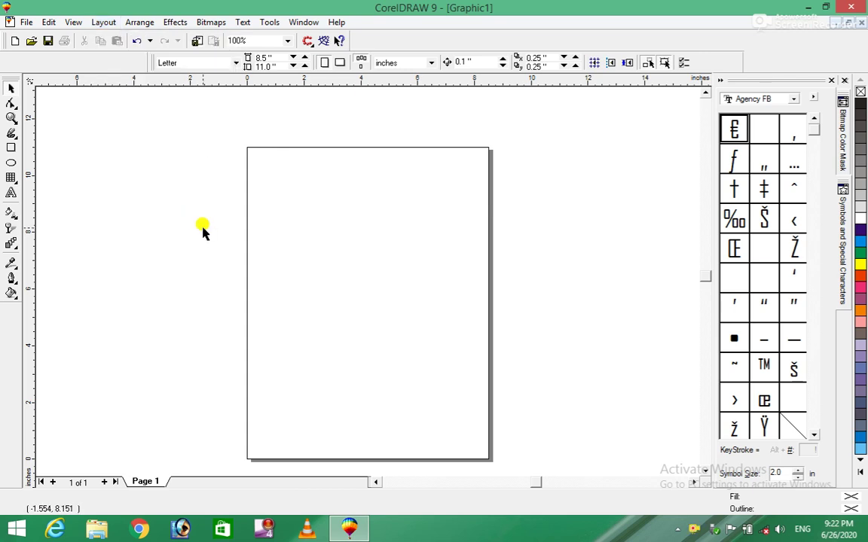
pyautogui.click(101, 27)
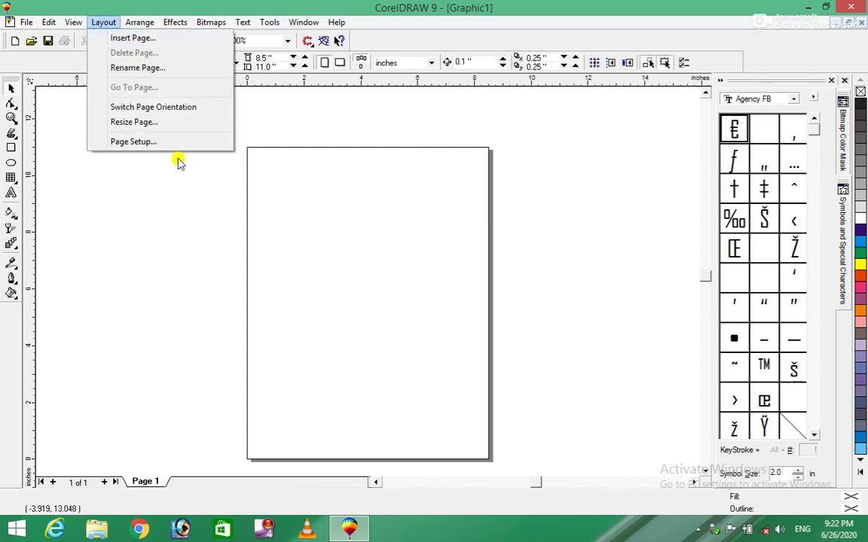
pyautogui.click(201, 398)
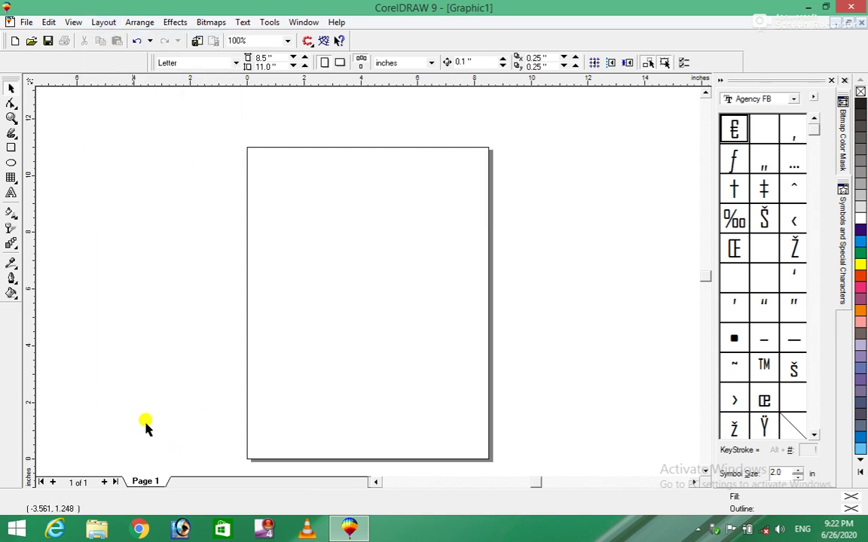
pyautogui.click(110, 22)
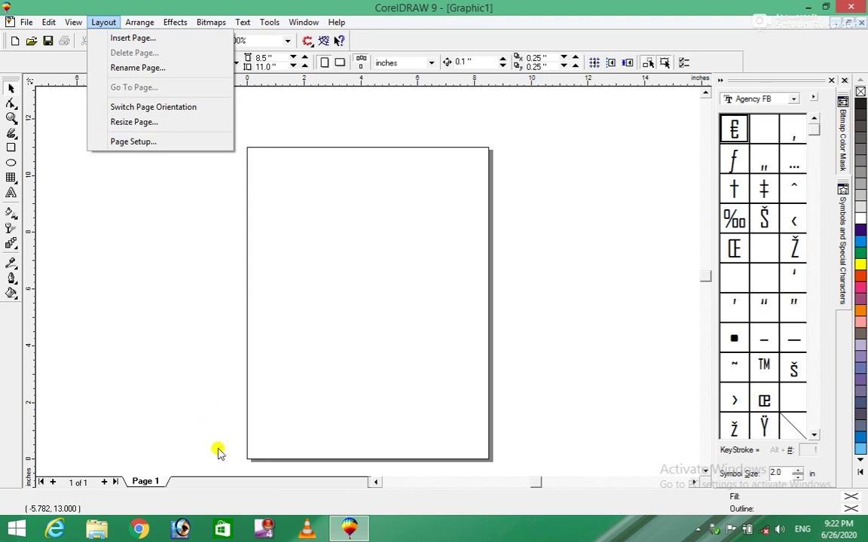
pyautogui.click(134, 38)
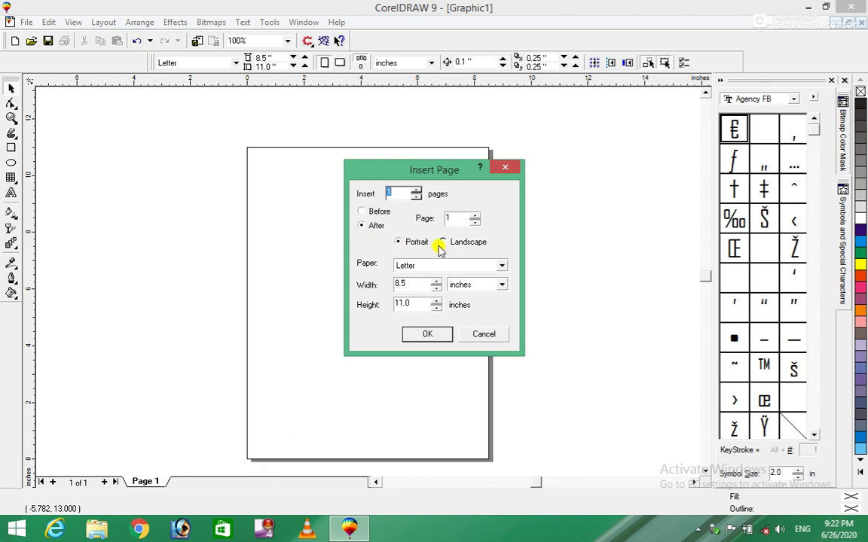
pyautogui.click(488, 333)
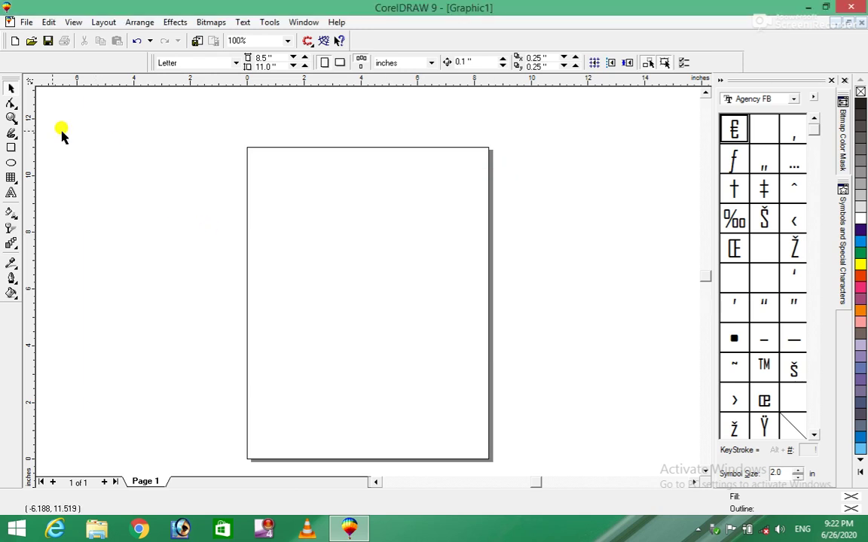
pyautogui.click(11, 148)
# Draw a tall rectangle in page 1's upper-left and fill it dark blue.
pyautogui.moveTo(269, 193)
pyautogui.mouseDown()
pyautogui.moveTo(368, 295)
pyautogui.moveTo(375, 352)
pyautogui.mouseUp()
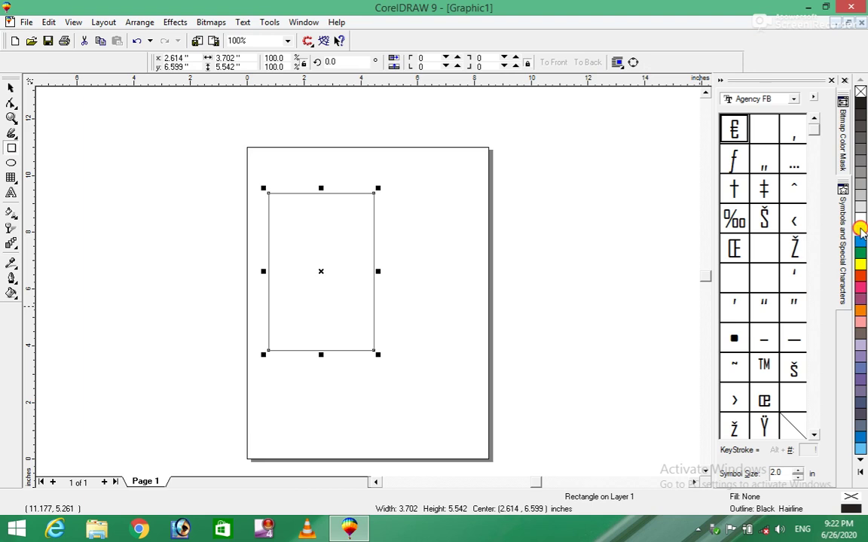
pyautogui.click(860, 230)
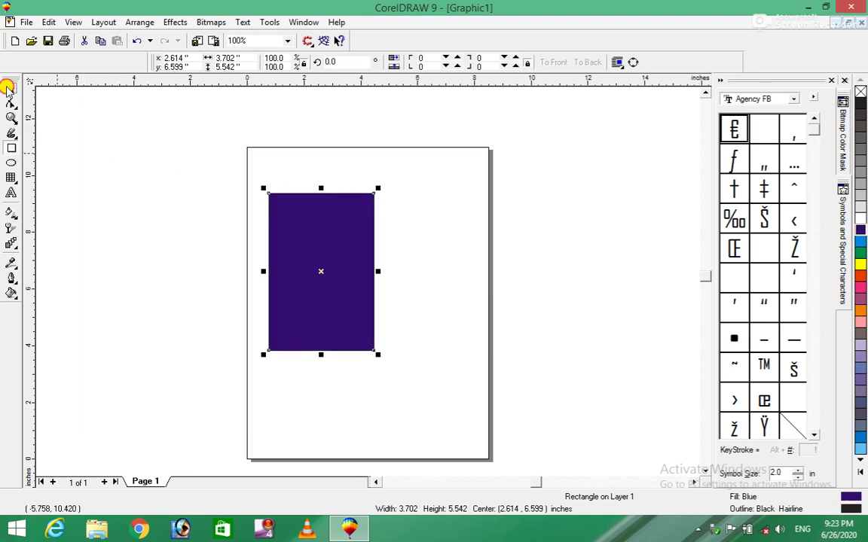
pyautogui.click(200, 151)
pyautogui.click(73, 21)
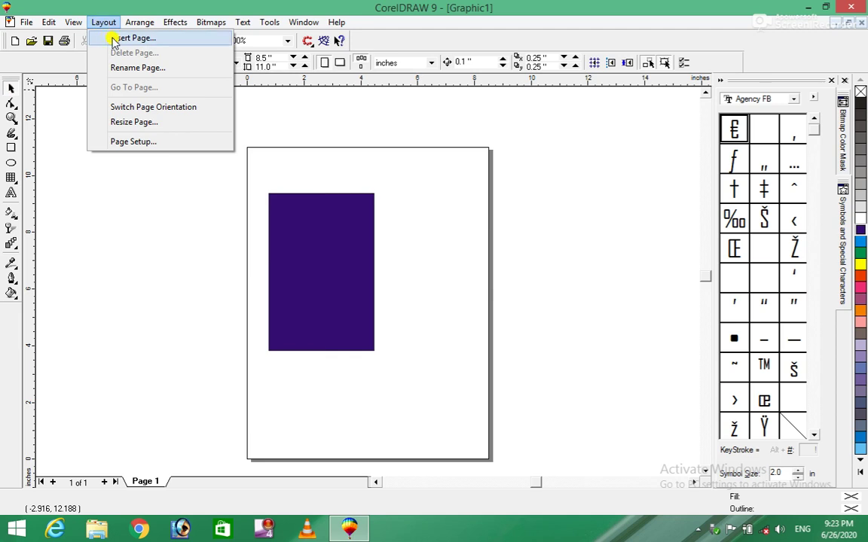
# Insert one portrait Letter page after page 1.
pyautogui.click(113, 38)
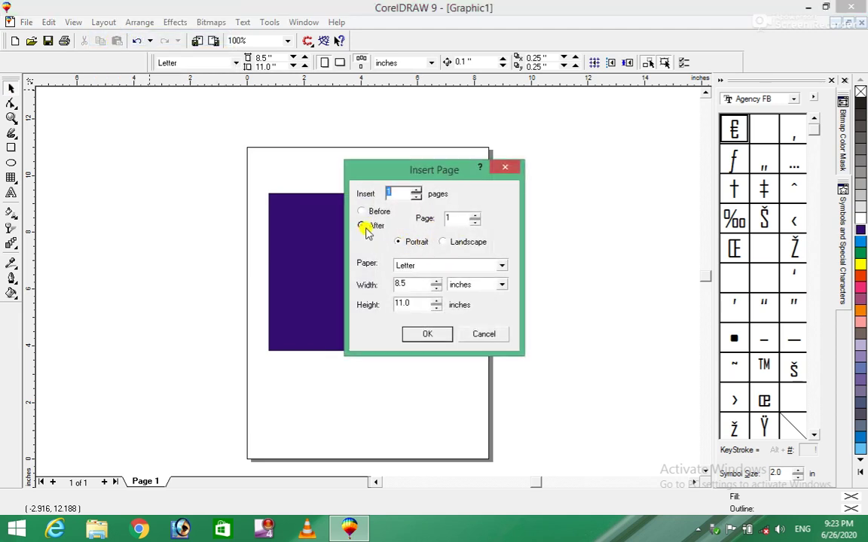
pyautogui.click(426, 267)
pyautogui.click(425, 266)
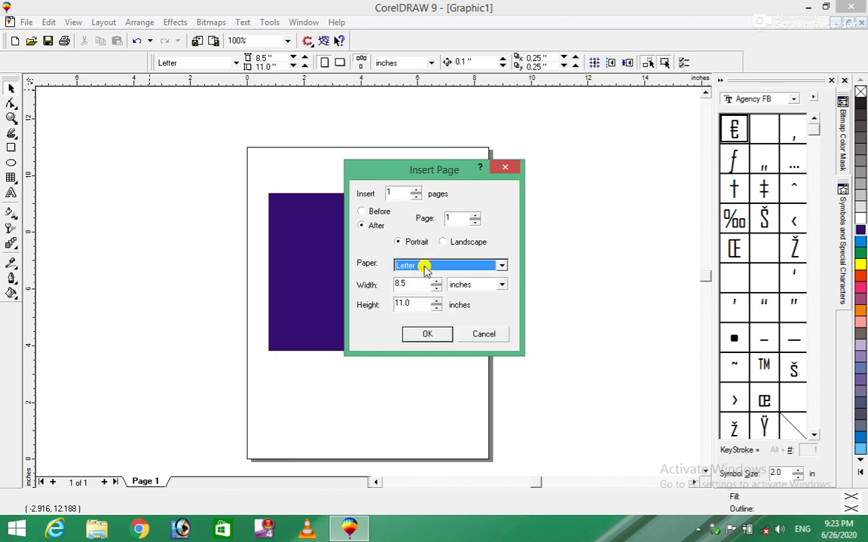
pyautogui.click(427, 334)
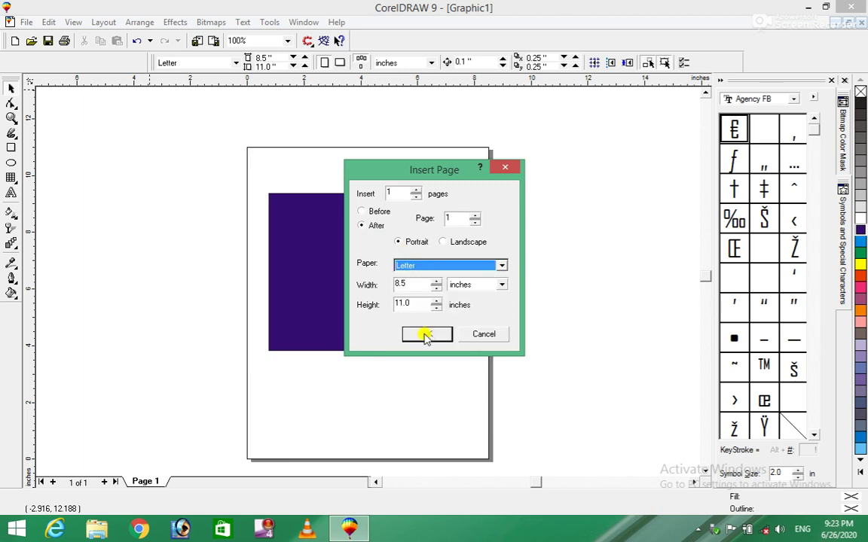
pyautogui.click(426, 335)
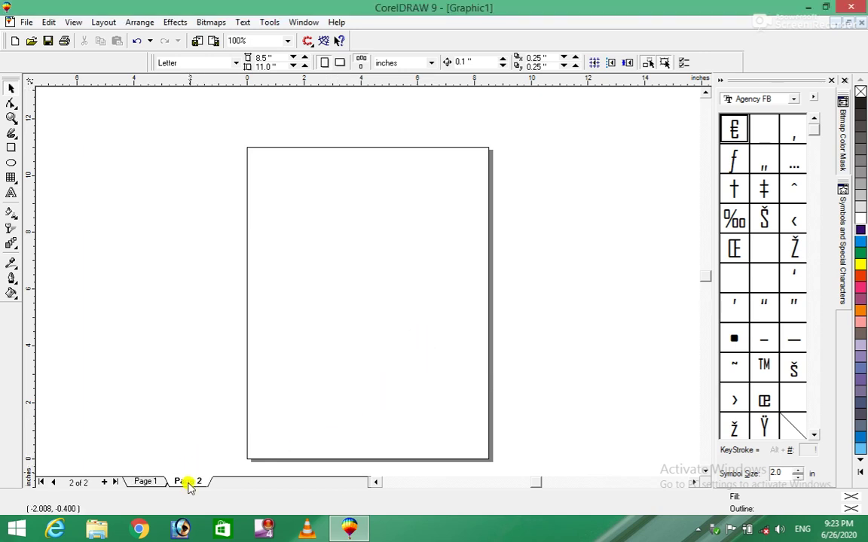
# Flip between page 1 with the blue rectangle and blank page 2.
pyautogui.click(145, 482)
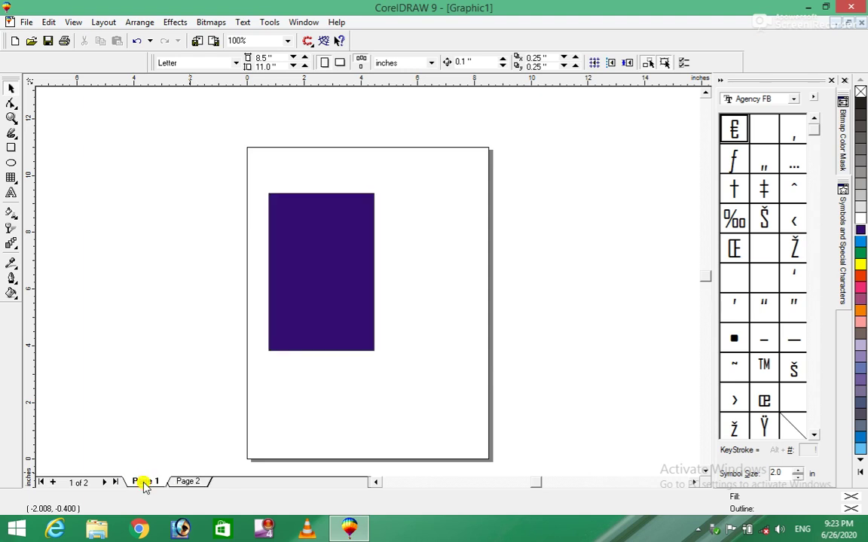
pyautogui.click(179, 483)
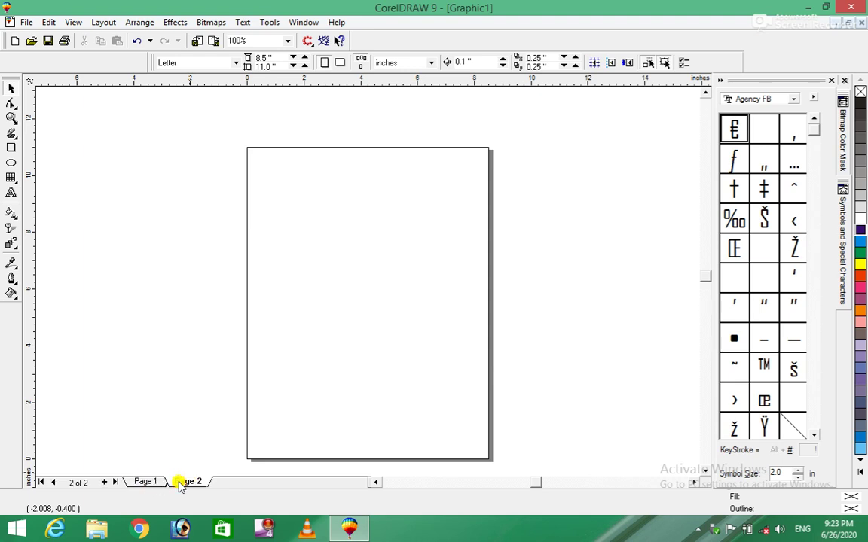
pyautogui.click(147, 482)
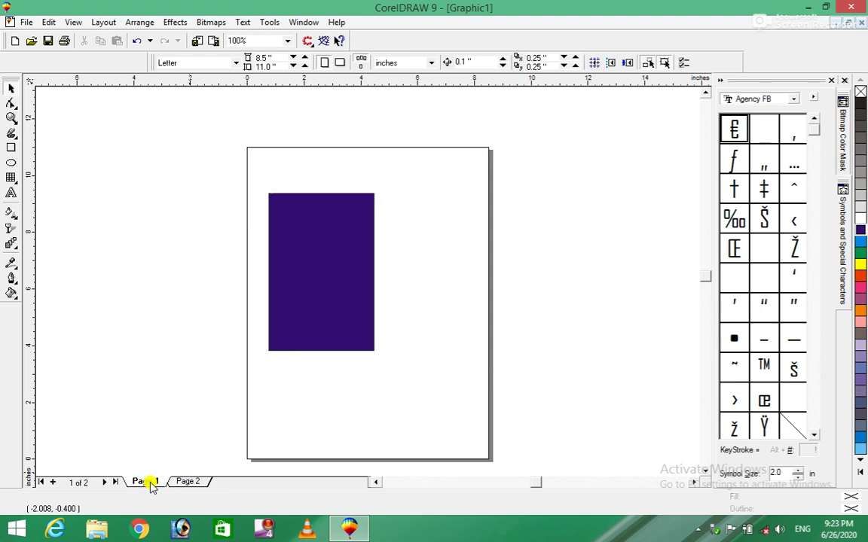
pyautogui.click(198, 482)
# Insert a landscape Letter page before page 2.
pyautogui.click(74, 24)
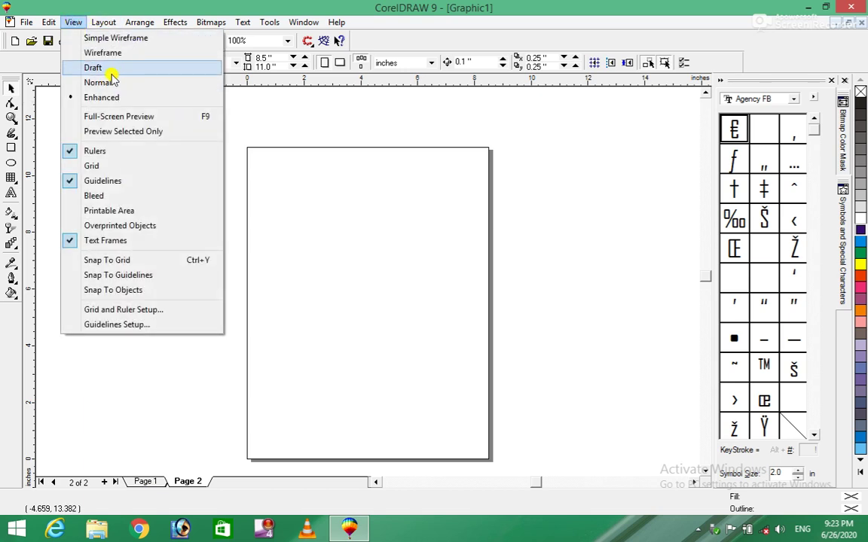
pyautogui.click(100, 24)
pyautogui.click(130, 39)
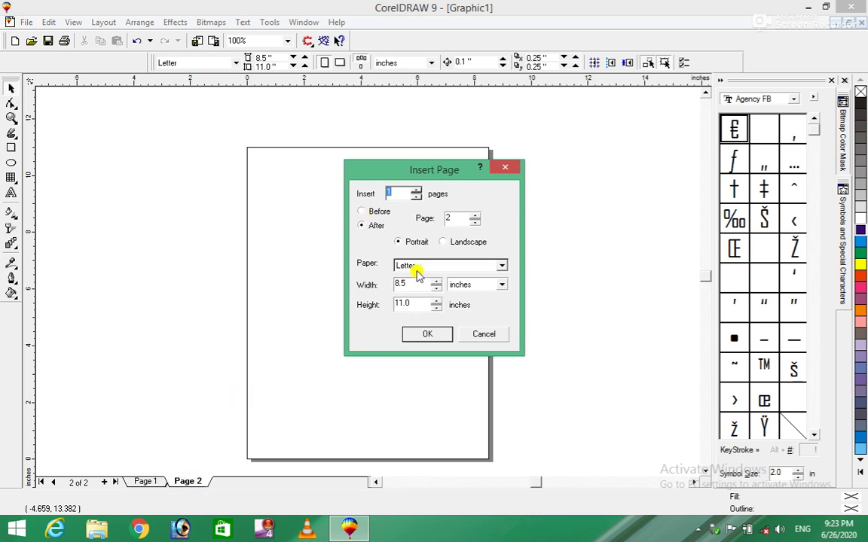
pyautogui.click(361, 213)
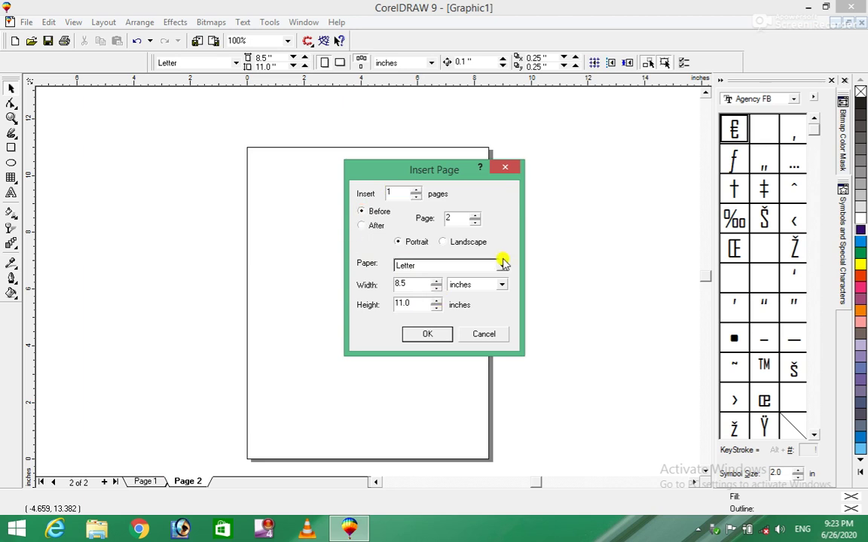
pyautogui.click(443, 241)
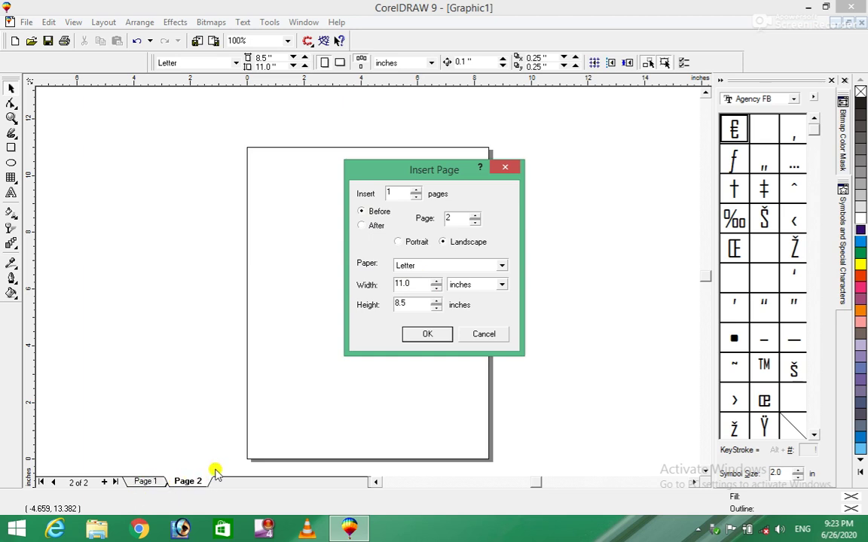
pyautogui.click(436, 336)
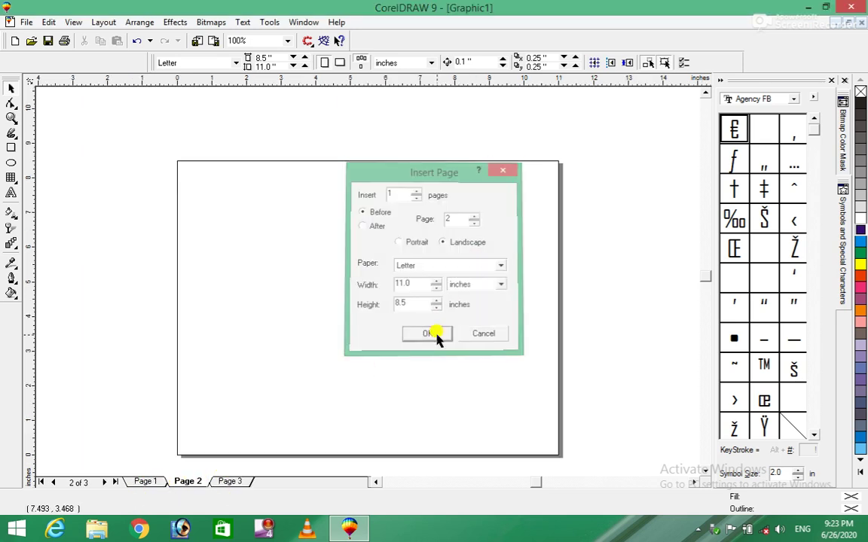
# Look through pages 3 and 2, ending on page 1.
pyautogui.click(232, 483)
pyautogui.click(188, 483)
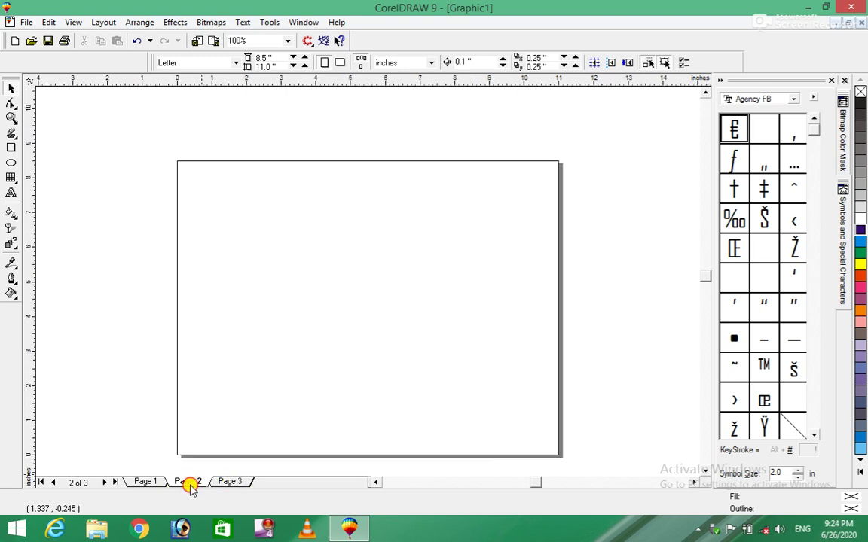
pyautogui.click(147, 483)
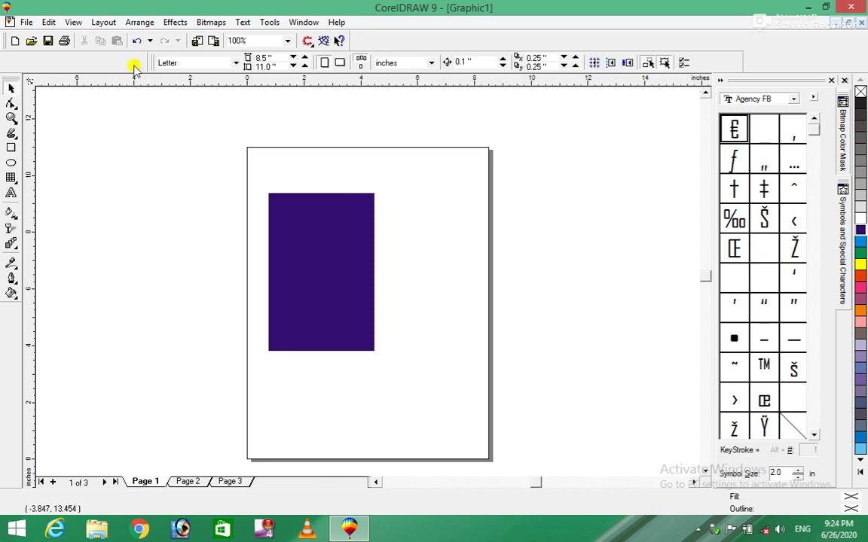
# Delete the landscape page 2, leaving two pages.
pyautogui.click(113, 23)
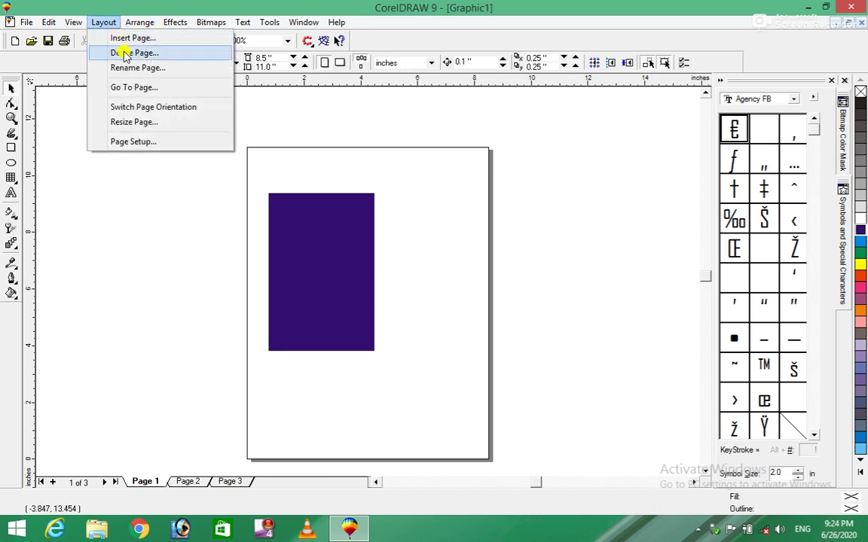
pyautogui.click(126, 54)
pyautogui.write('2')
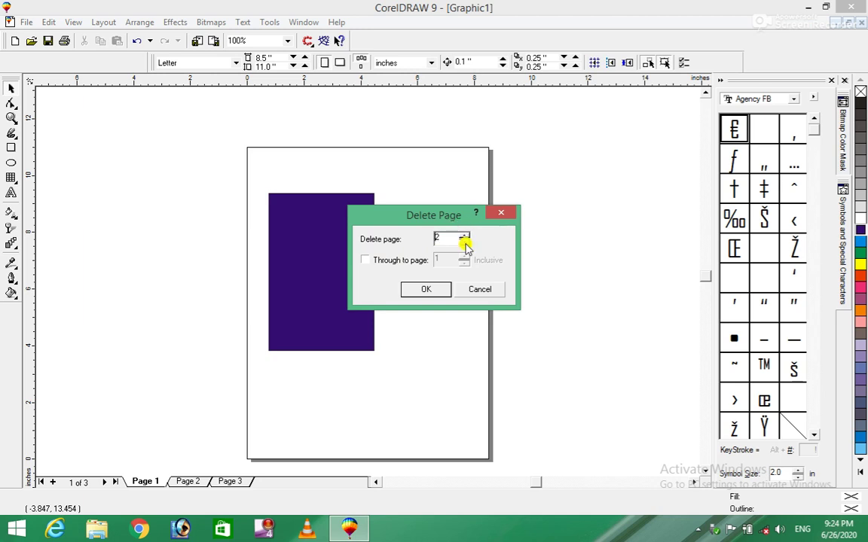
pyautogui.click(190, 486)
pyautogui.click(426, 292)
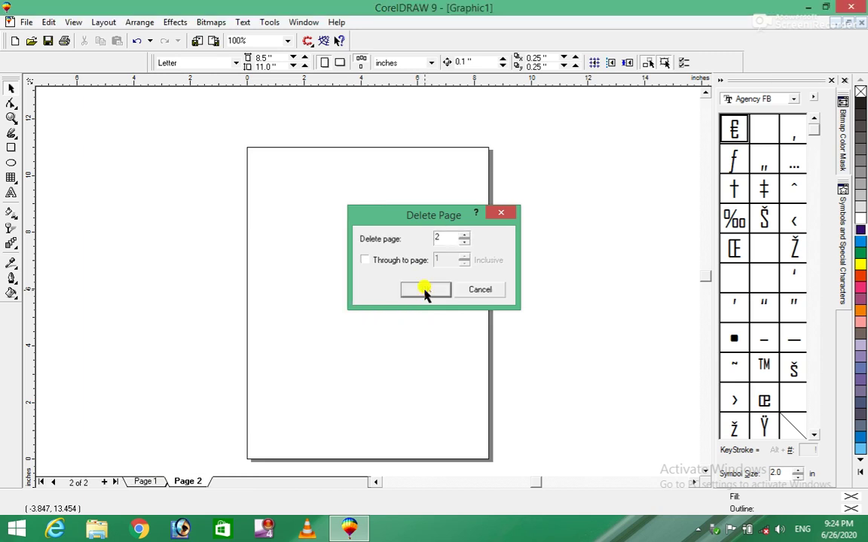
# Switch between page 1 and blank page 2, ending on page 1.
pyautogui.click(156, 486)
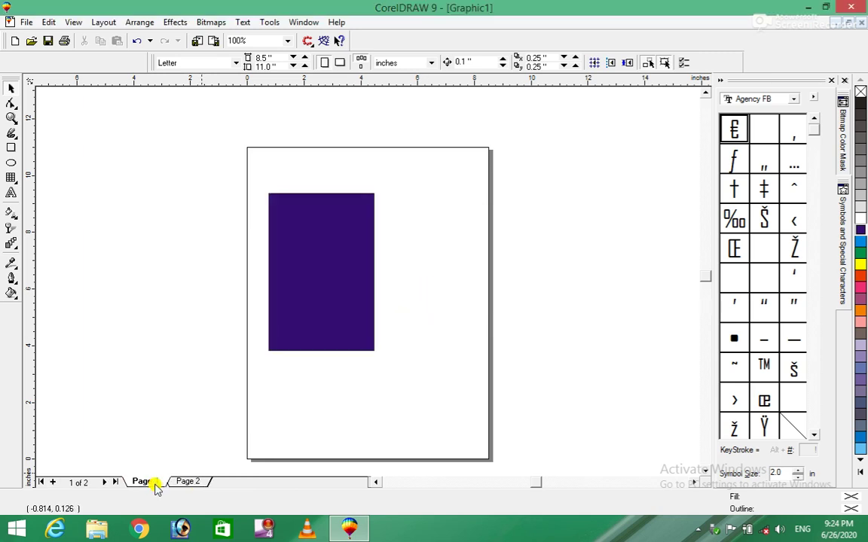
pyautogui.click(175, 483)
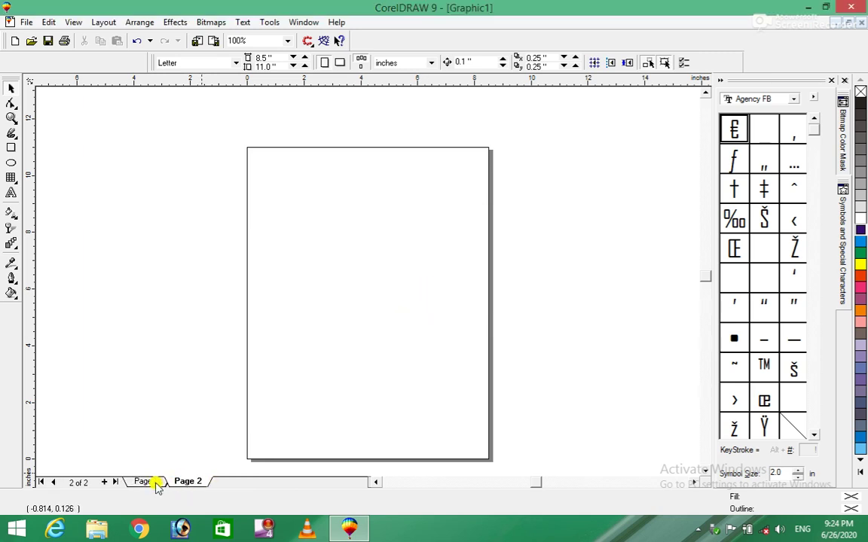
pyautogui.click(155, 483)
pyautogui.click(113, 23)
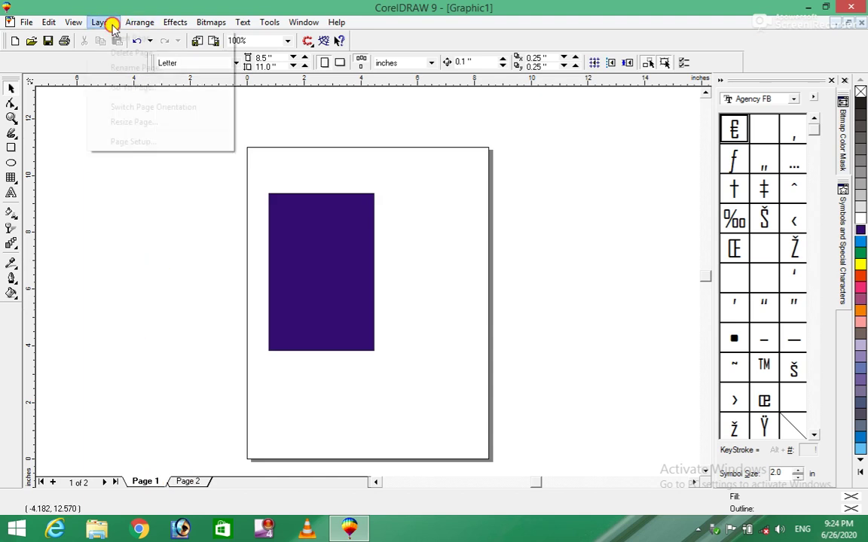
# Name page 1 'dit' and page 2 'graphic design', then return to page 1.
pyautogui.click(122, 68)
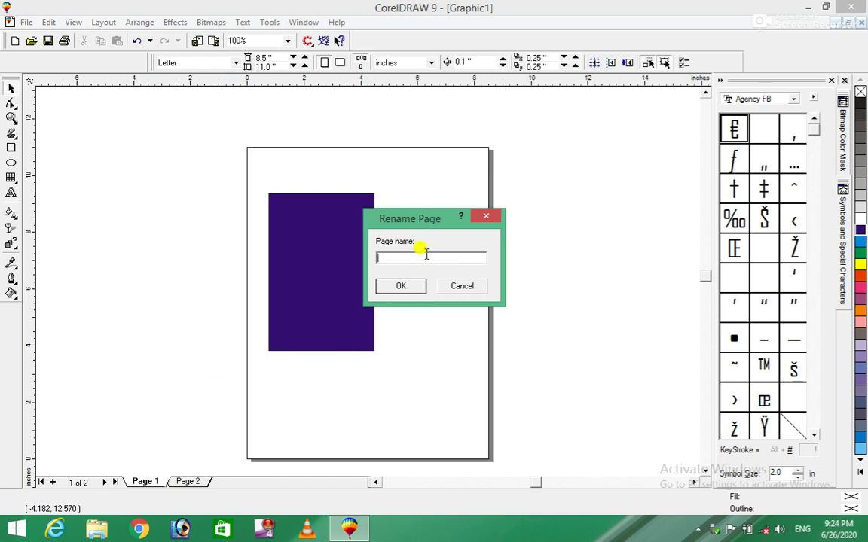
pyautogui.write('df')
pyautogui.click(399, 288)
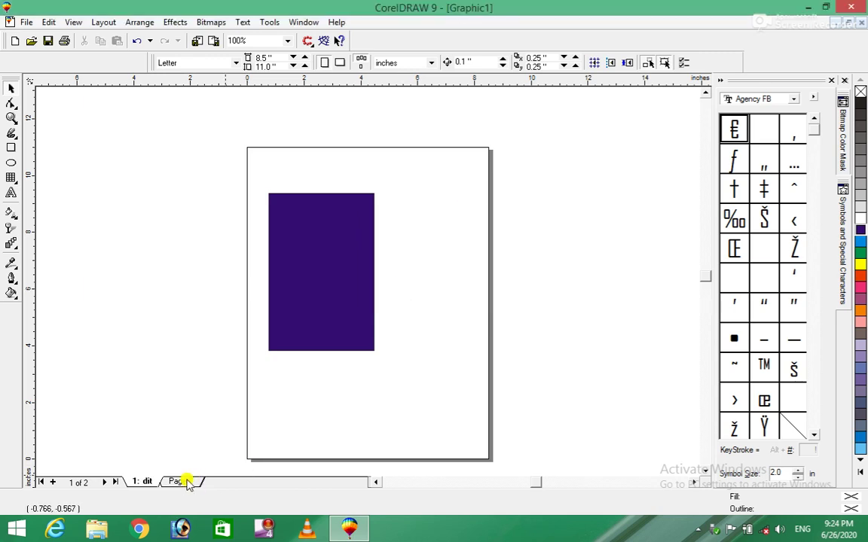
pyautogui.click(180, 482)
pyautogui.click(110, 22)
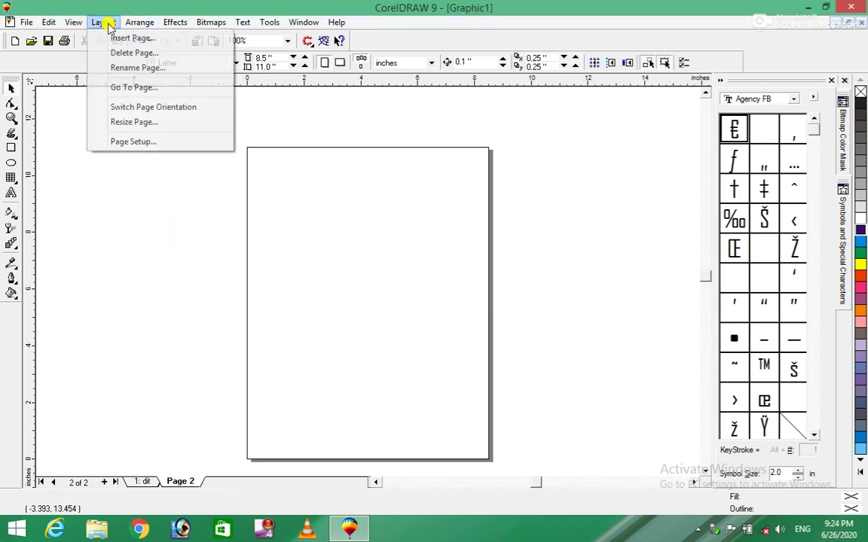
pyautogui.click(152, 69)
pyautogui.write('graphic design')
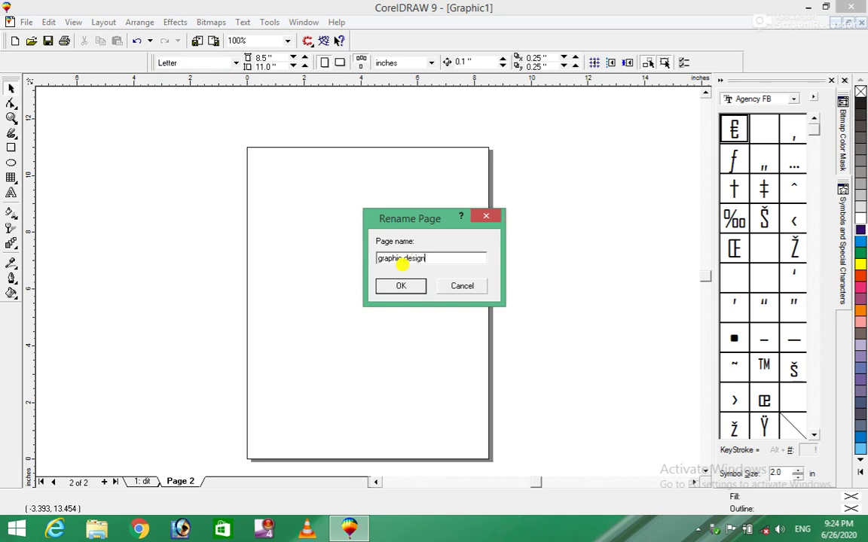
pyautogui.click(401, 285)
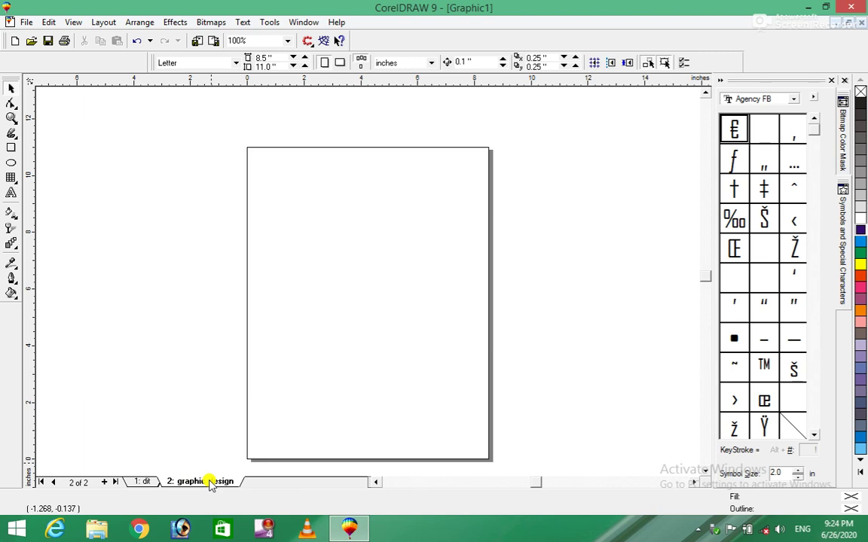
pyautogui.click(143, 482)
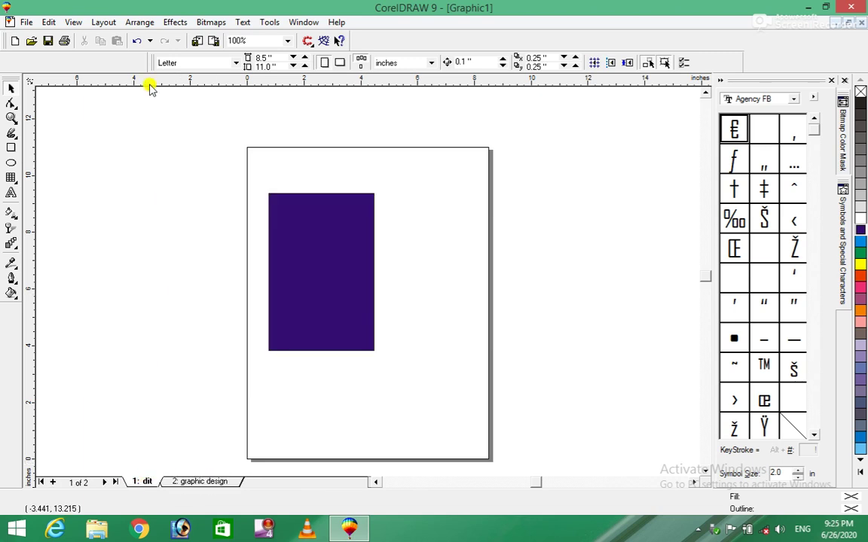
# Go to page 2 'graphic design' by entering 2 in Go To Page.
pyautogui.click(101, 22)
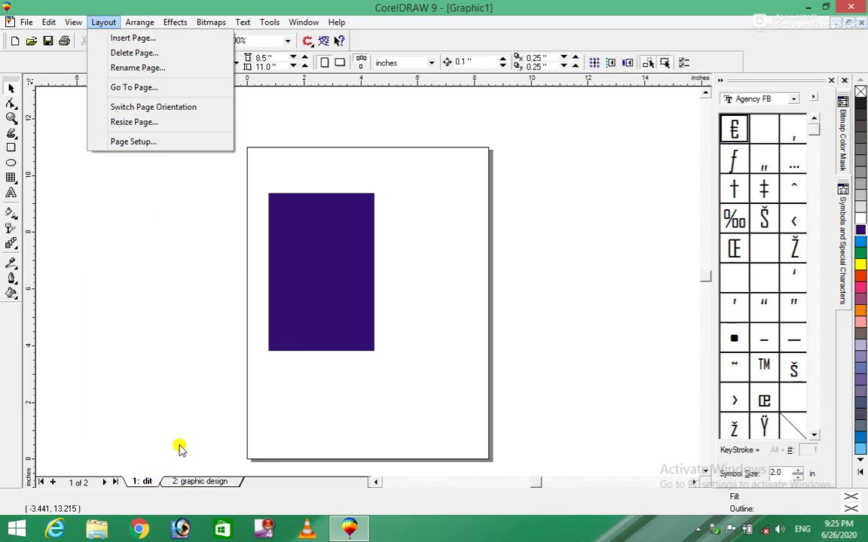
pyautogui.click(136, 87)
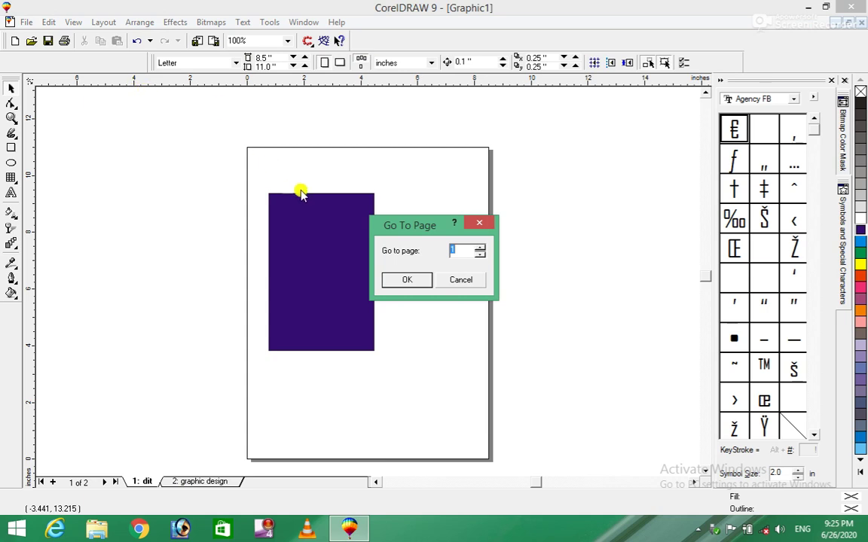
pyautogui.doubleClick(465, 249)
pyautogui.write('2')
pyautogui.click(407, 280)
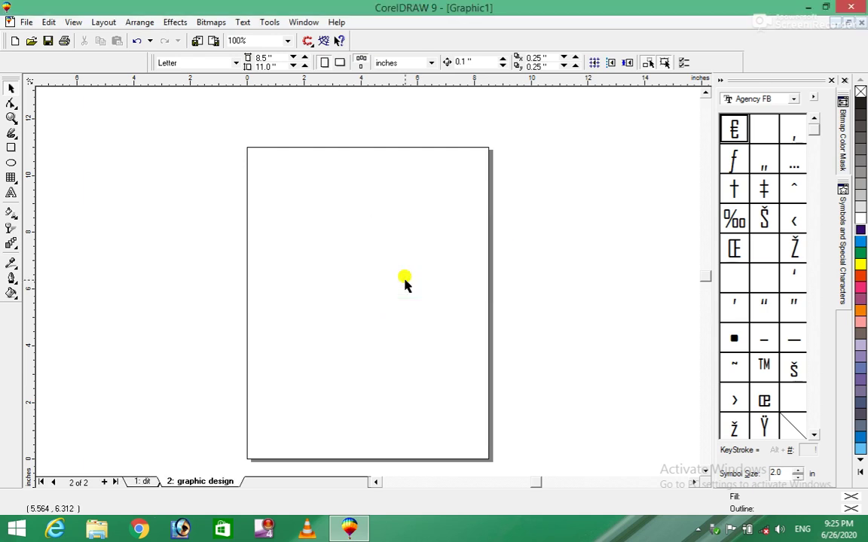
pyautogui.click(11, 163)
# Draw an ellipse in the upper half of page 2 and fill it green.
pyautogui.moveTo(291, 184); pyautogui.dragTo(467, 318)
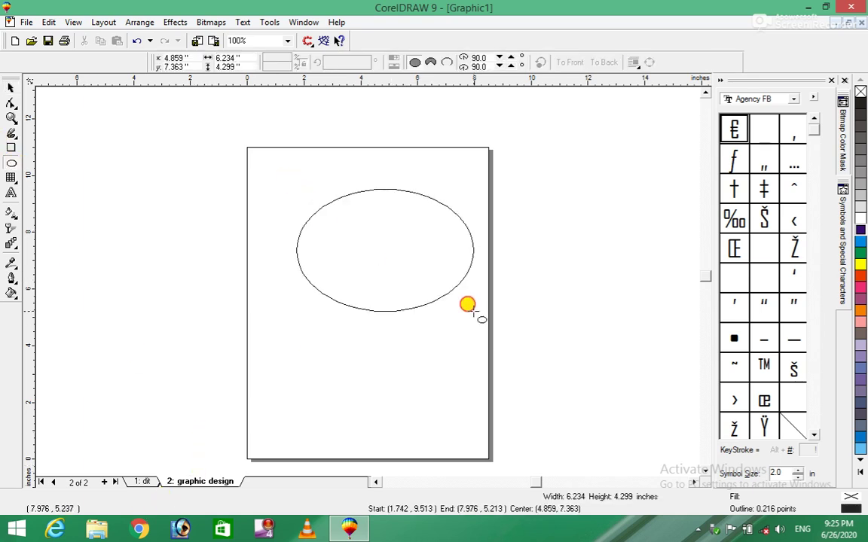
pyautogui.click(860, 251)
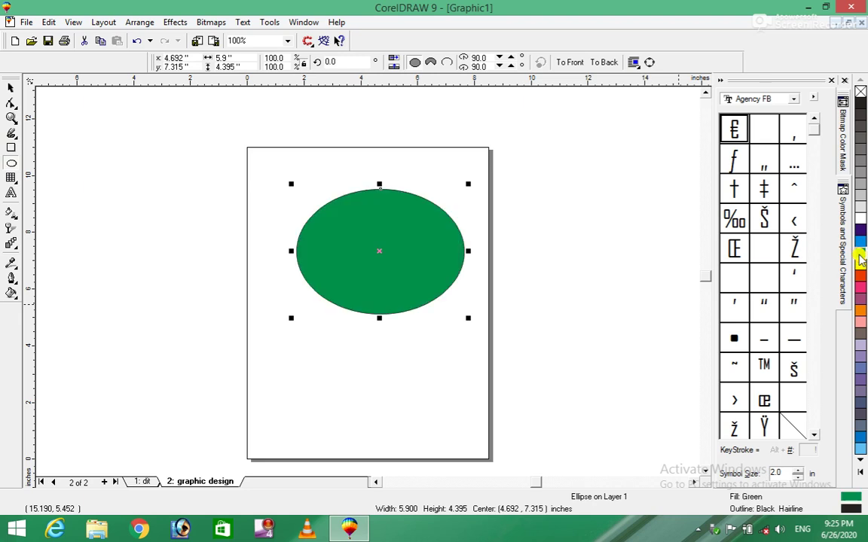
pyautogui.click(169, 164)
# Return to page 1 'dit' with Go To Page.
pyautogui.click(104, 23)
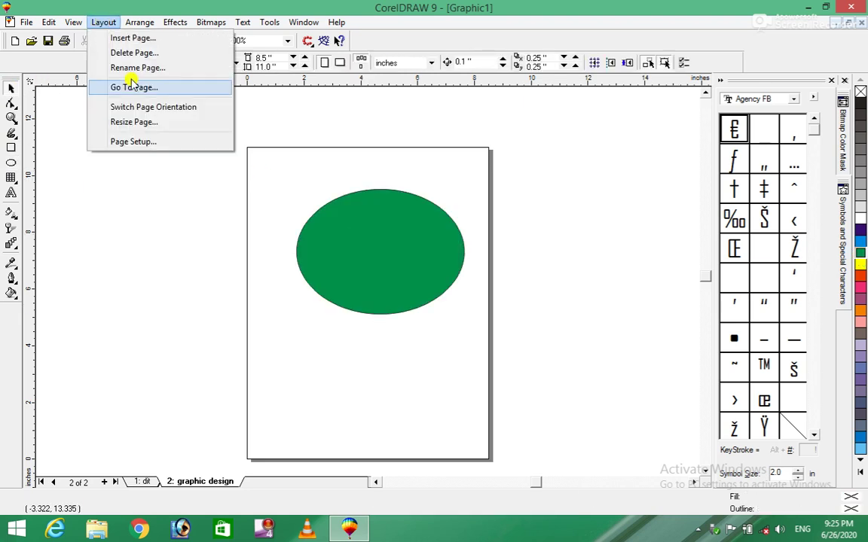
pyautogui.click(127, 88)
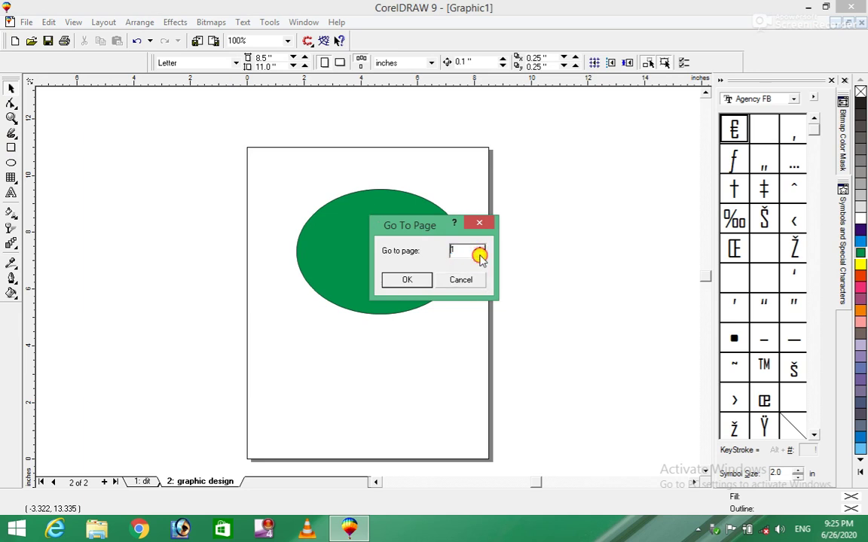
pyautogui.click(407, 280)
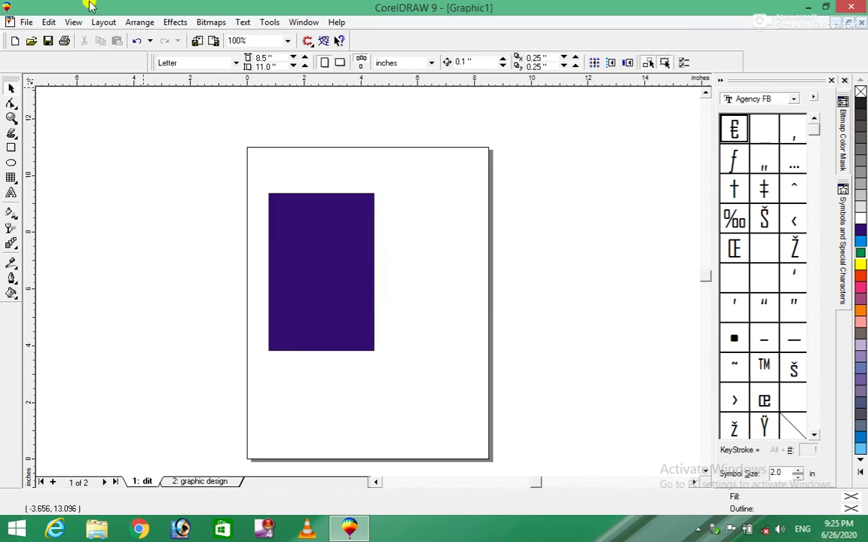
pyautogui.click(106, 23)
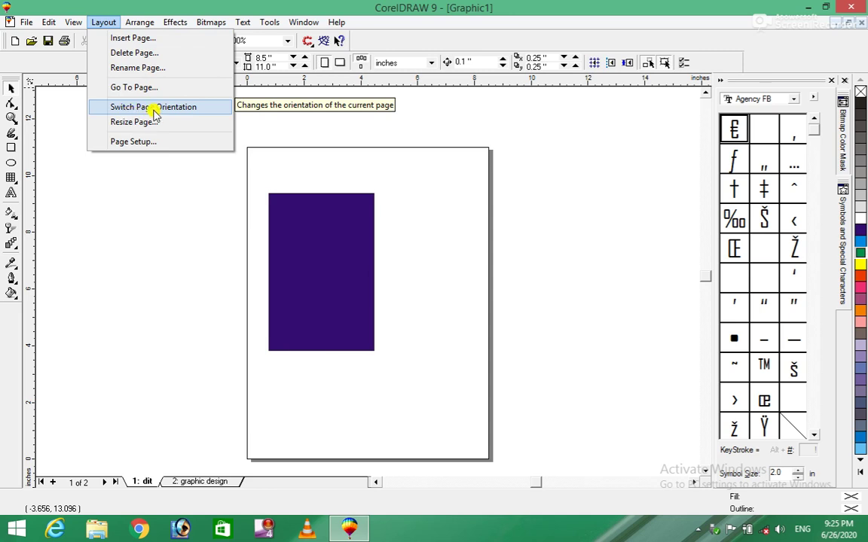
pyautogui.click(154, 110)
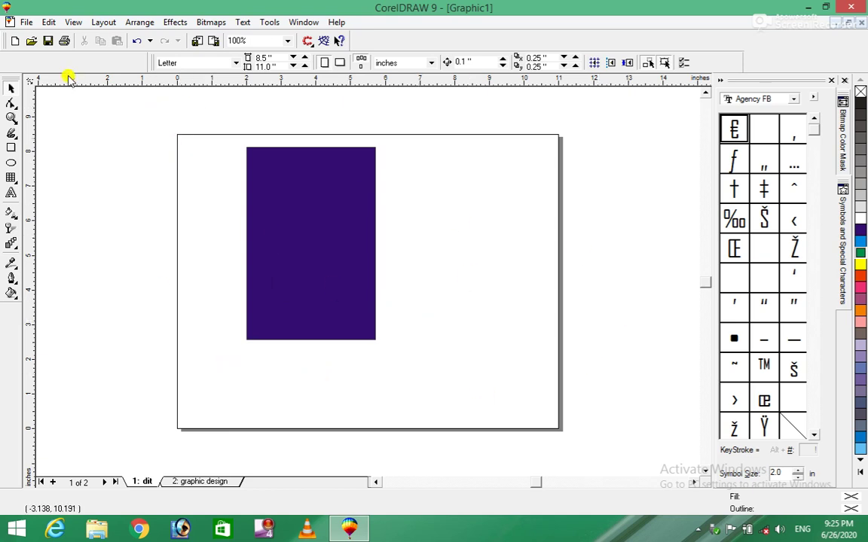
pyautogui.click(105, 23)
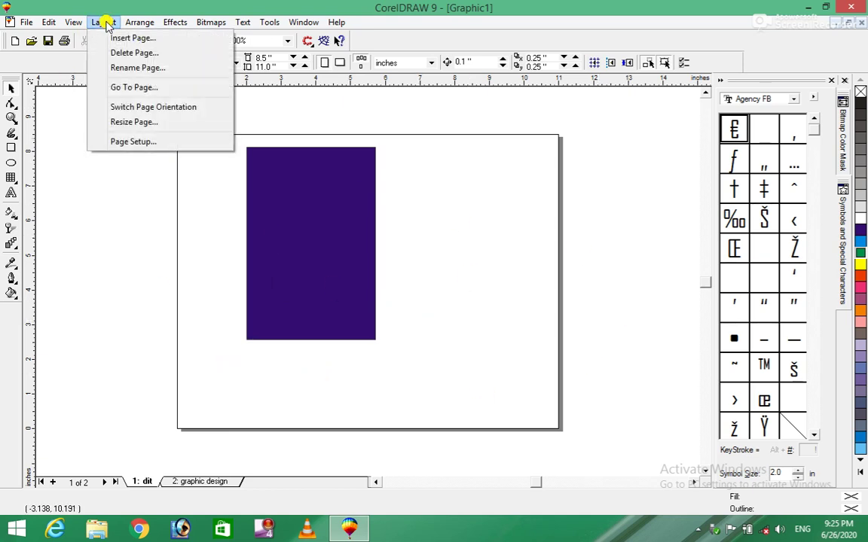
pyautogui.click(126, 108)
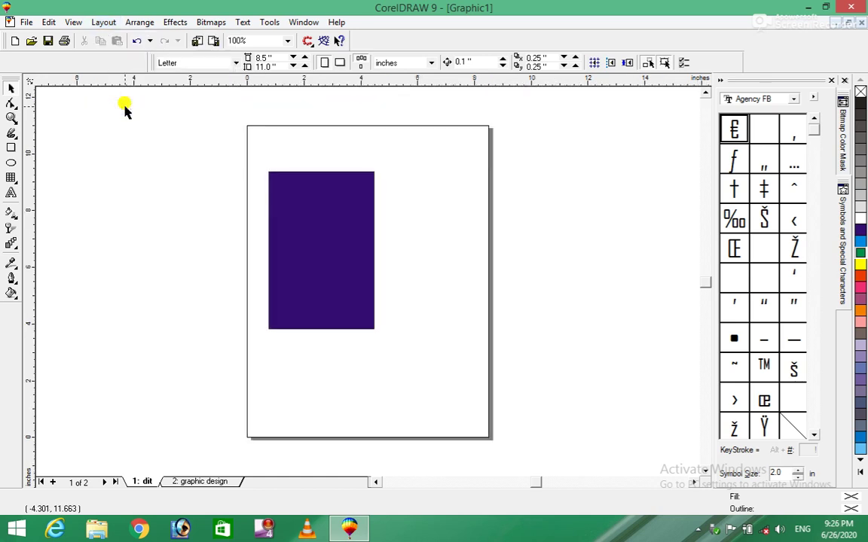
pyautogui.click(109, 23)
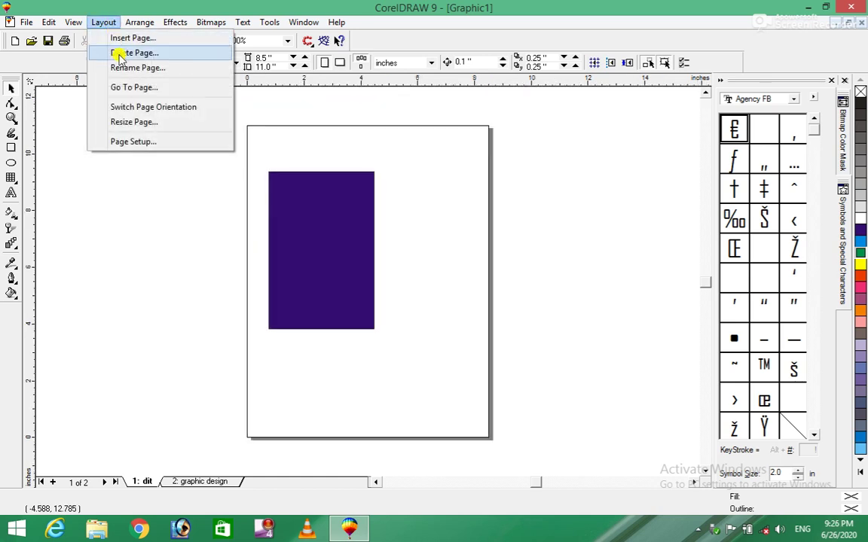
pyautogui.click(131, 108)
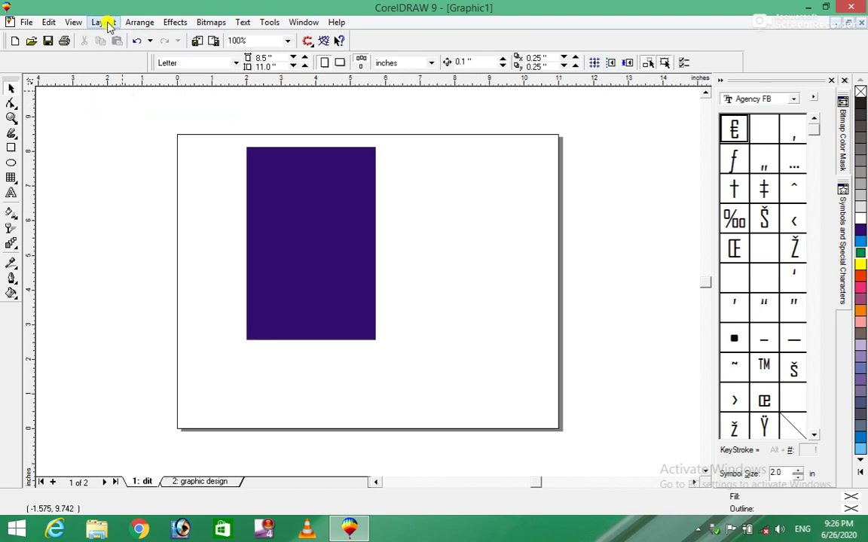
pyautogui.click(108, 23)
pyautogui.click(119, 106)
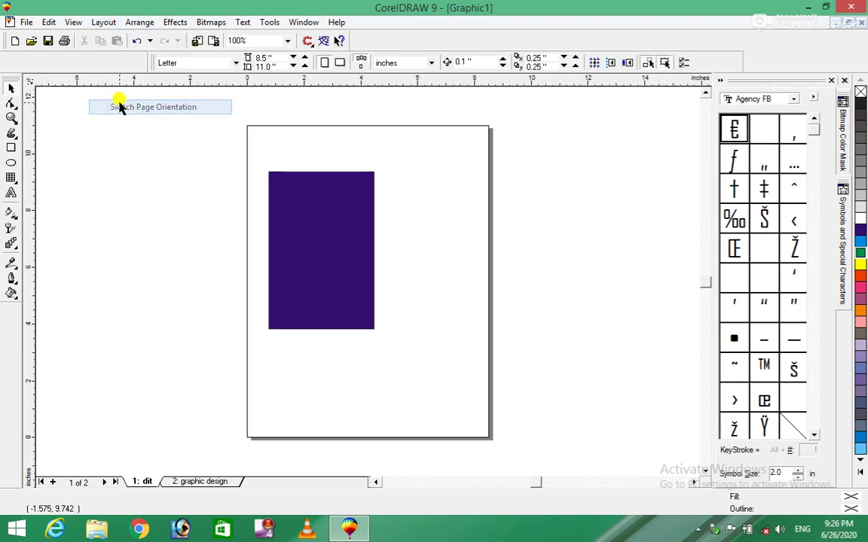
pyautogui.click(102, 22)
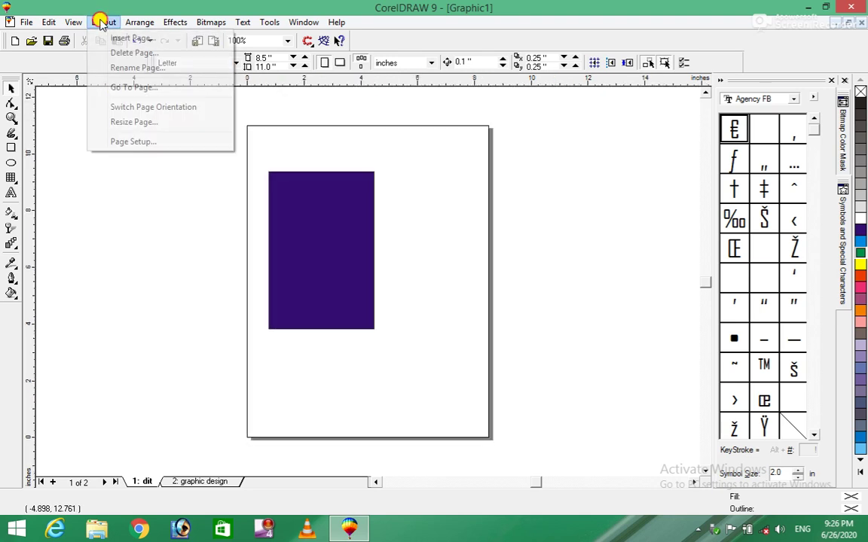
# Resize page 1 to Legal paper, 14.0 inches tall.
pyautogui.click(134, 122)
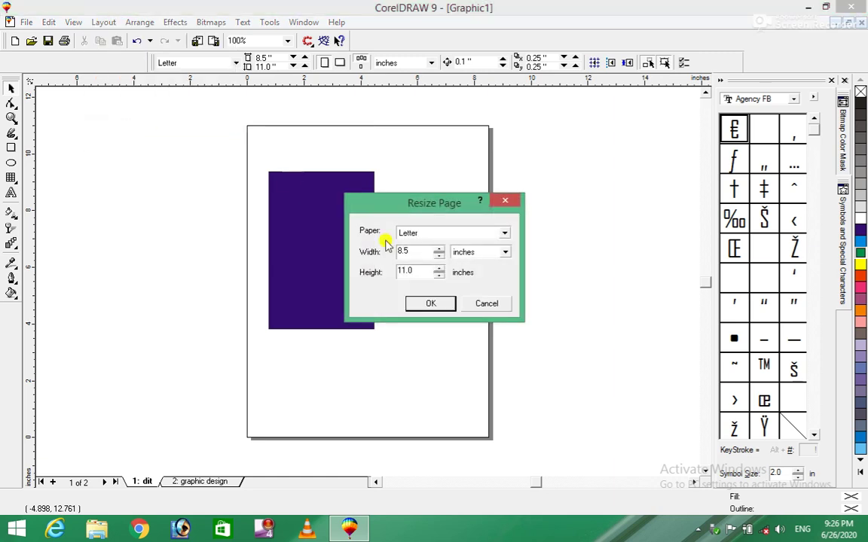
pyautogui.click(503, 235)
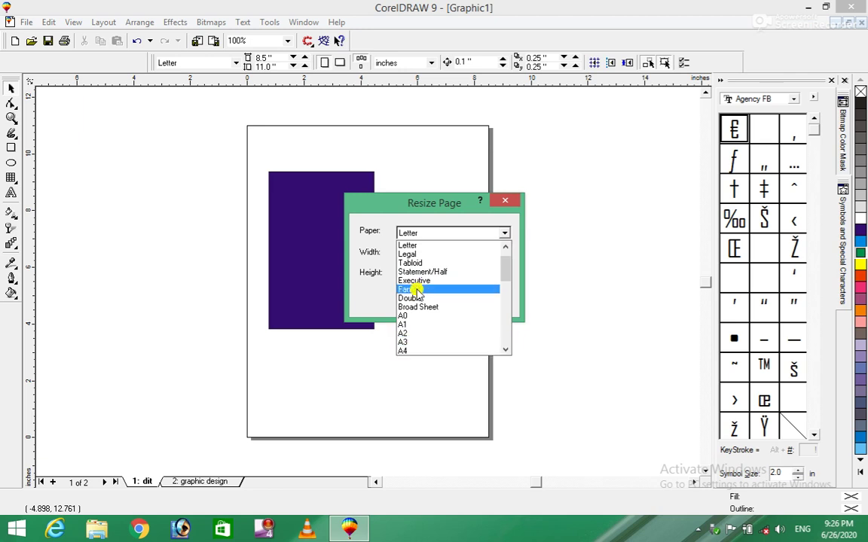
pyautogui.click(408, 259)
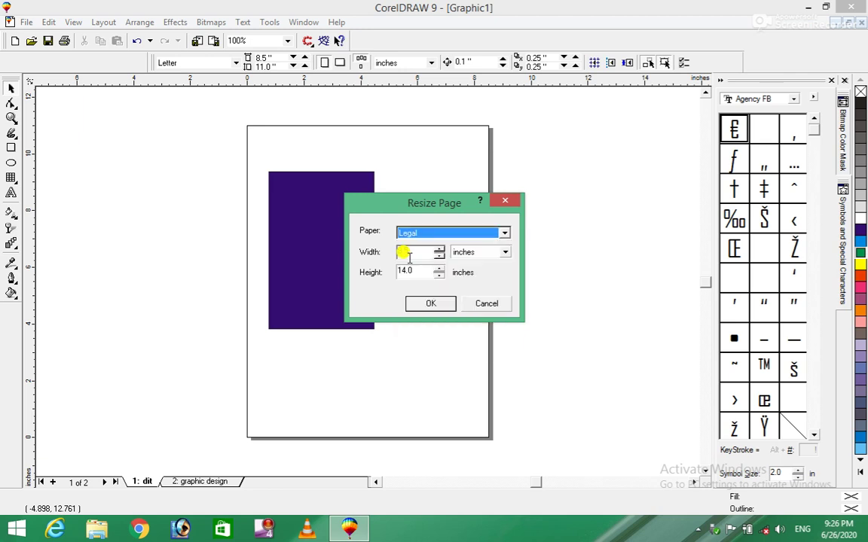
pyautogui.click(430, 303)
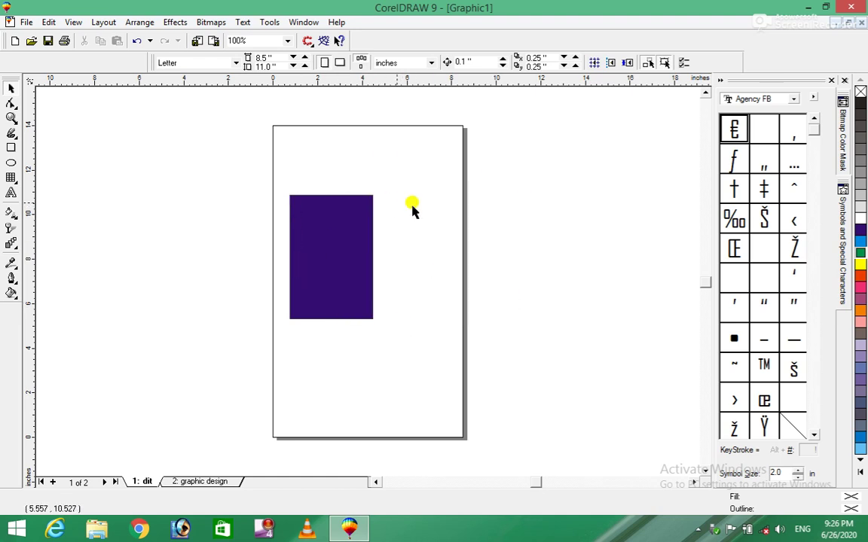
# Resize page 1 to A4 paper.
pyautogui.click(104, 24)
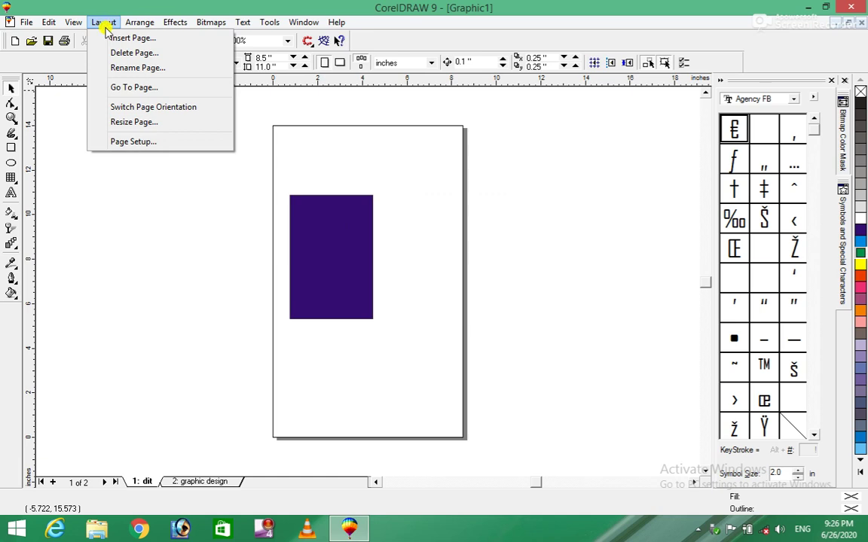
pyautogui.click(134, 123)
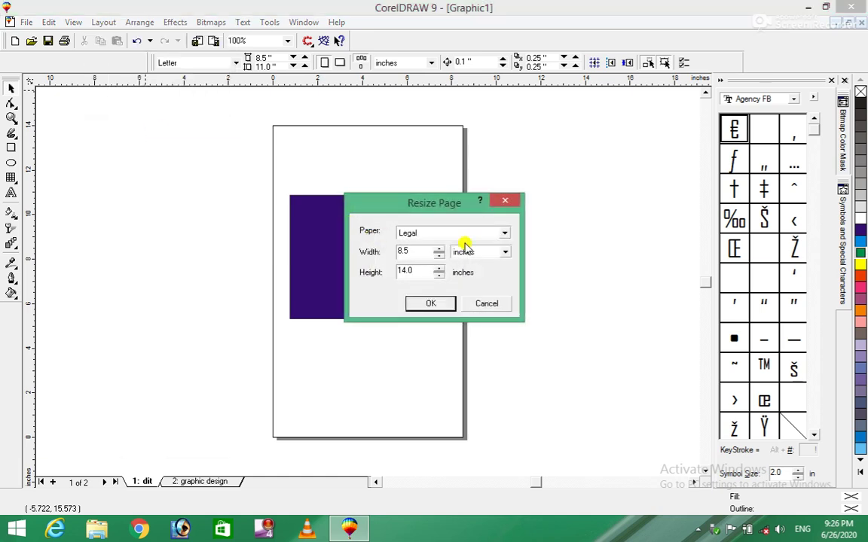
pyautogui.click(505, 233)
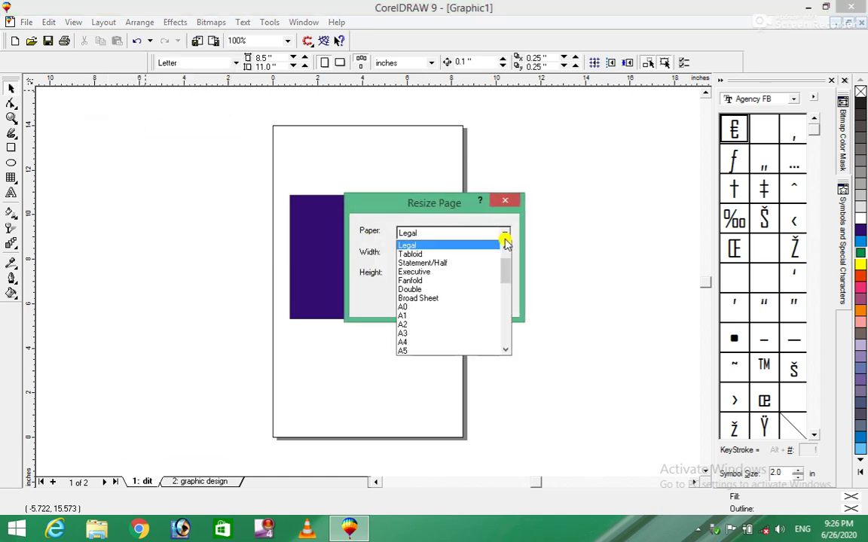
pyautogui.click(405, 342)
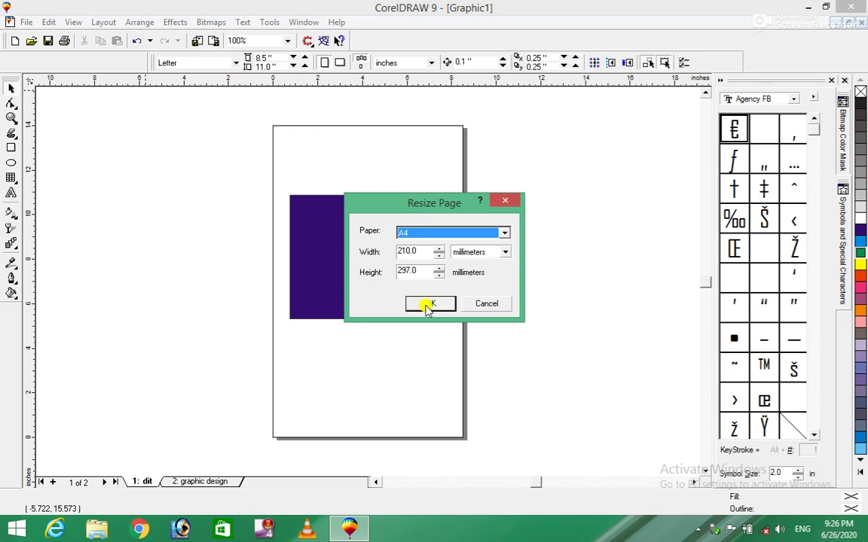
pyautogui.click(426, 303)
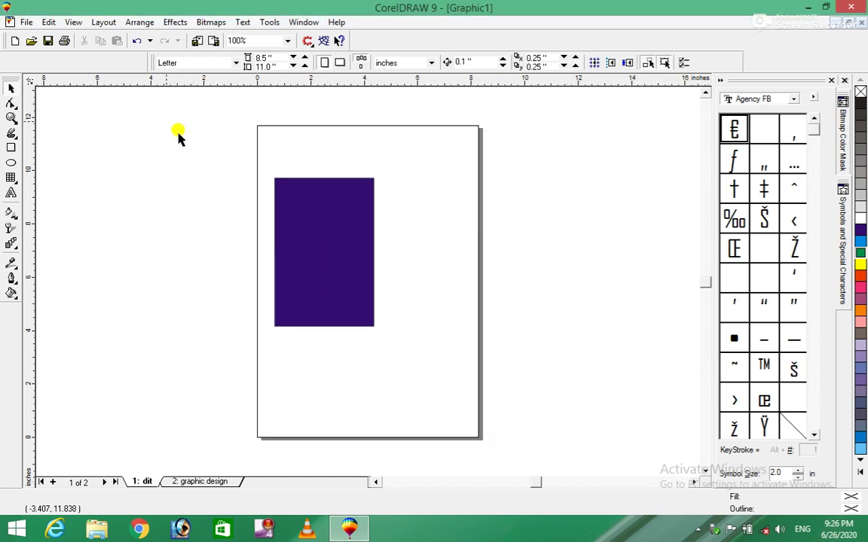
# Resize page 1 back to Letter paper, 8.5 × 11 inches.
pyautogui.click(105, 22)
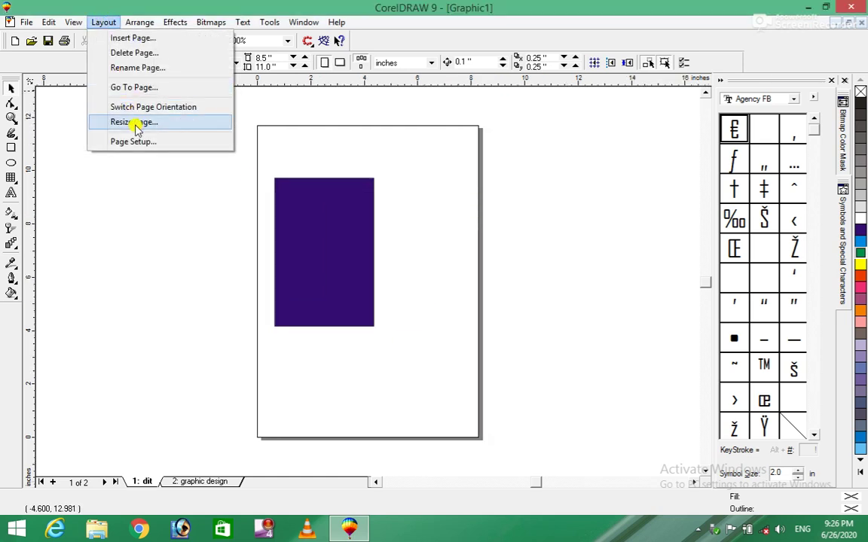
pyautogui.click(125, 122)
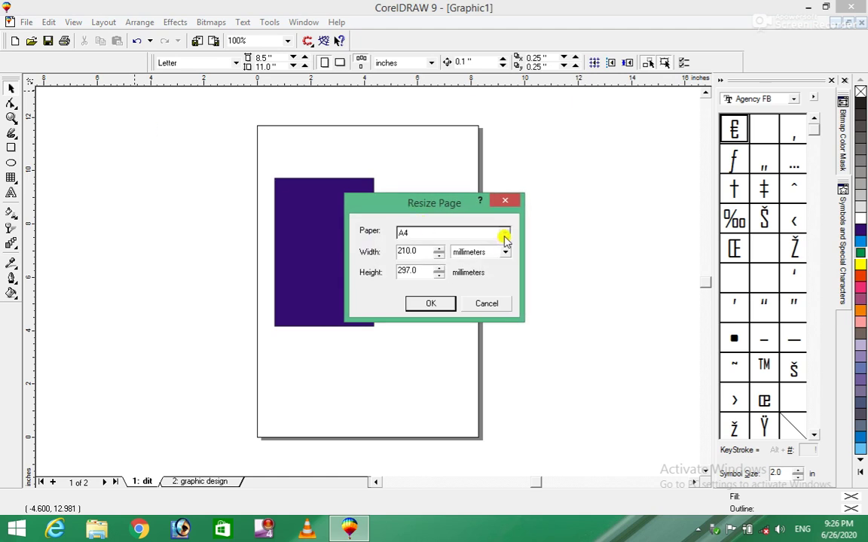
pyautogui.click(504, 233)
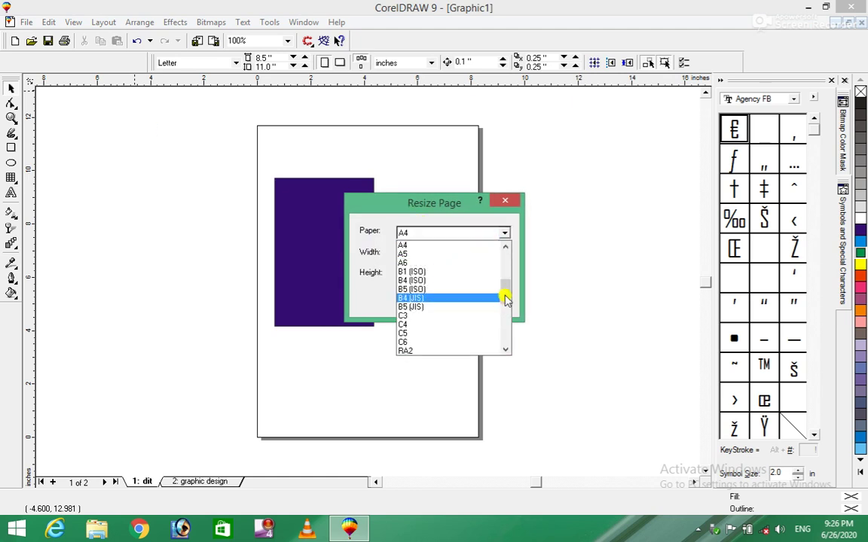
pyautogui.moveTo(504, 298); pyautogui.dragTo(505, 250)
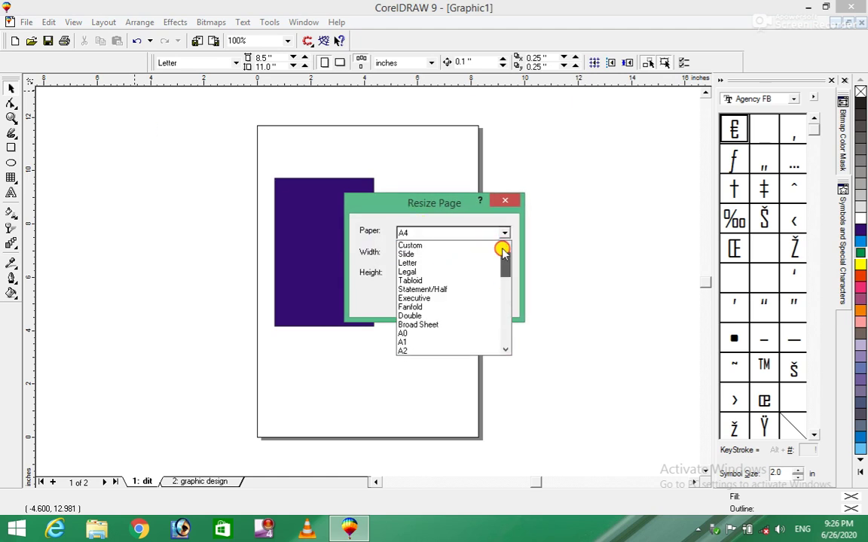
pyautogui.click(423, 264)
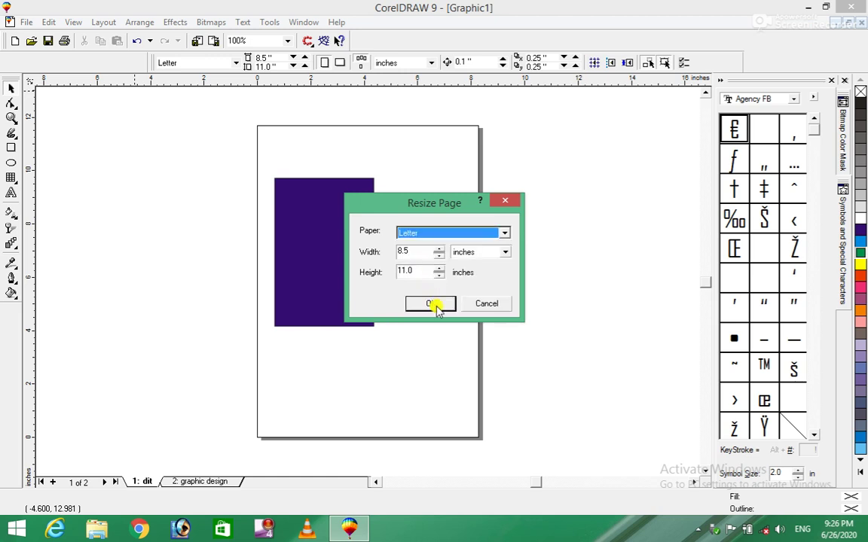
pyautogui.click(431, 305)
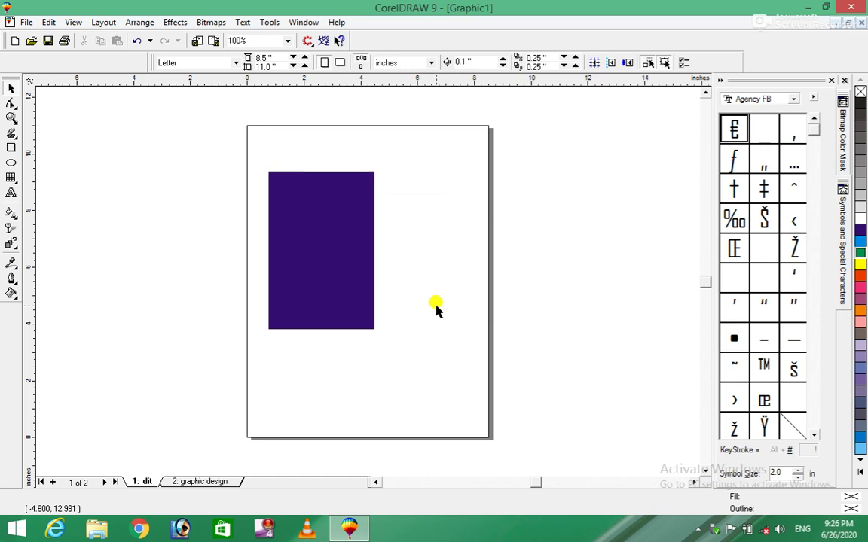
# Open Page Setup, keep Letter paper, and view the Page Layout settings.
pyautogui.click(100, 23)
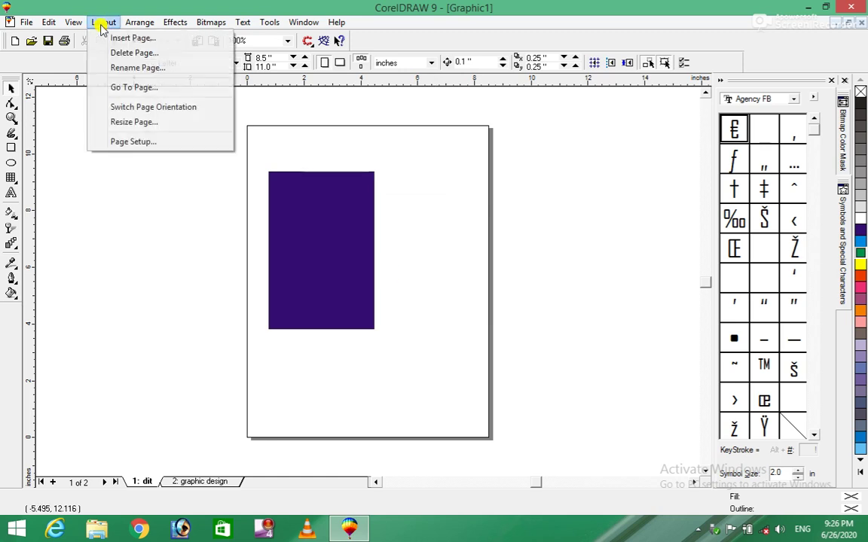
pyautogui.click(146, 145)
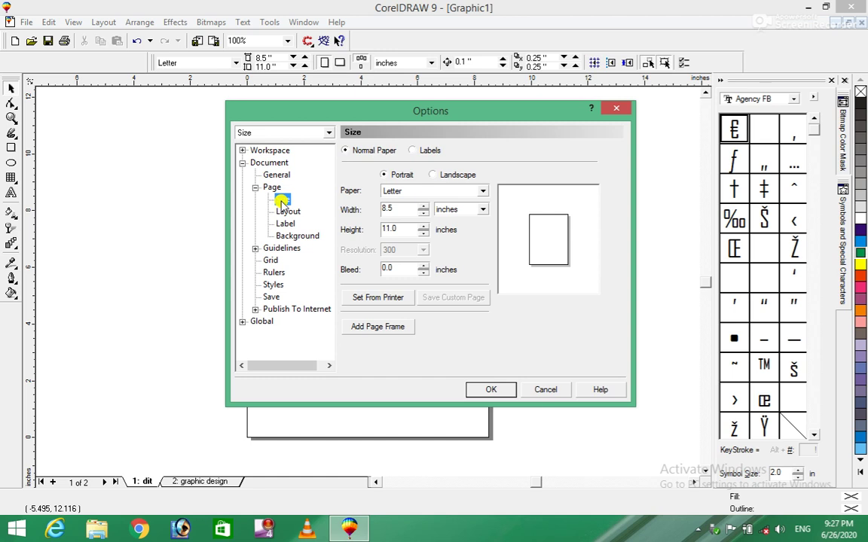
pyautogui.click(407, 191)
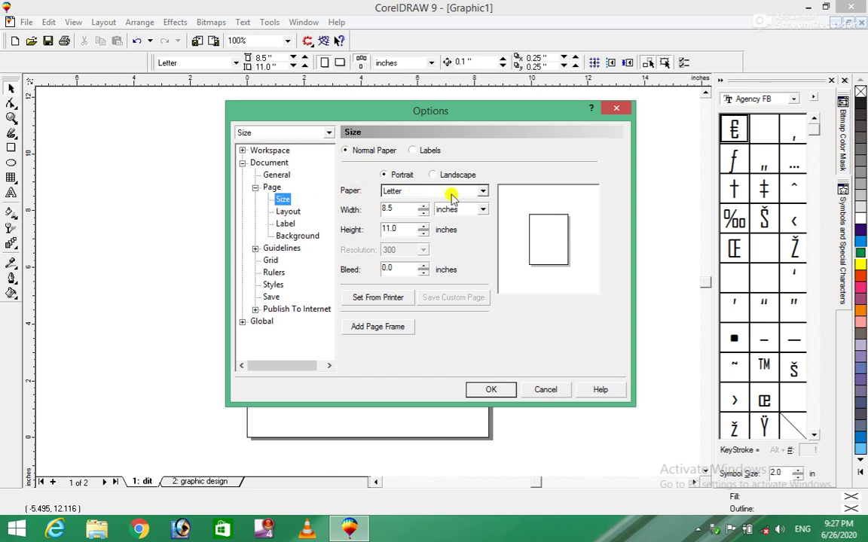
pyautogui.click(481, 192)
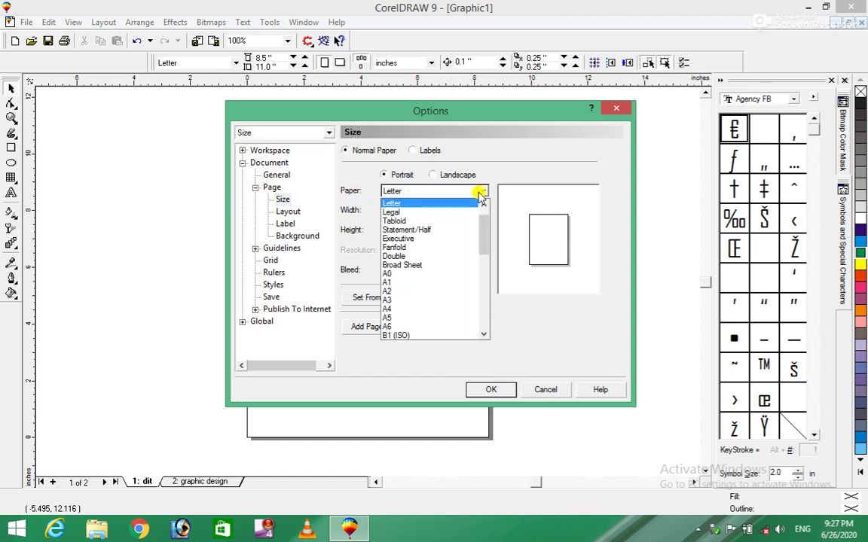
pyautogui.click(481, 193)
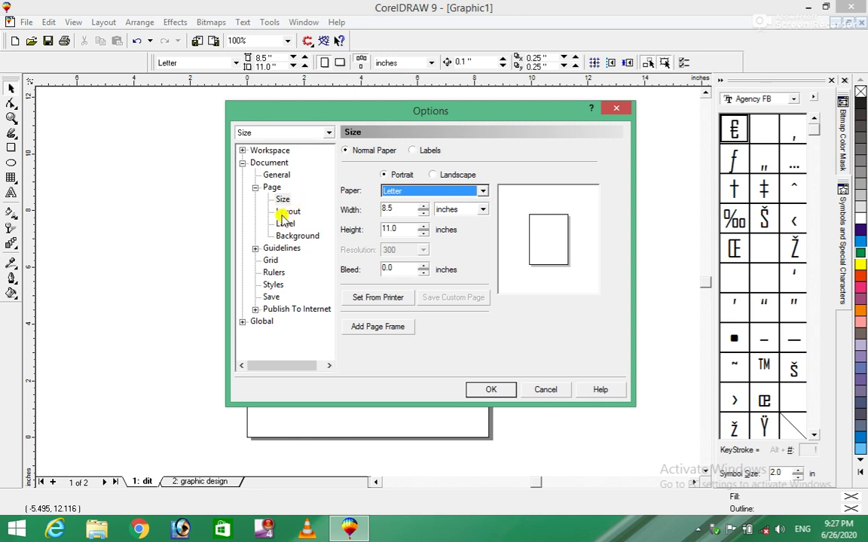
pyautogui.click(288, 212)
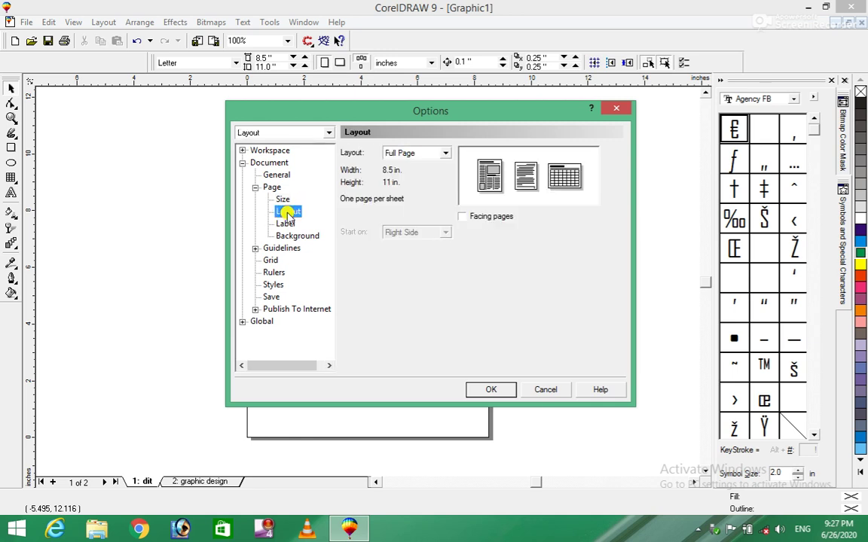
# Review the page layout styles, keep Full Page, and look over the Label and Background settings.
pyautogui.click(445, 153)
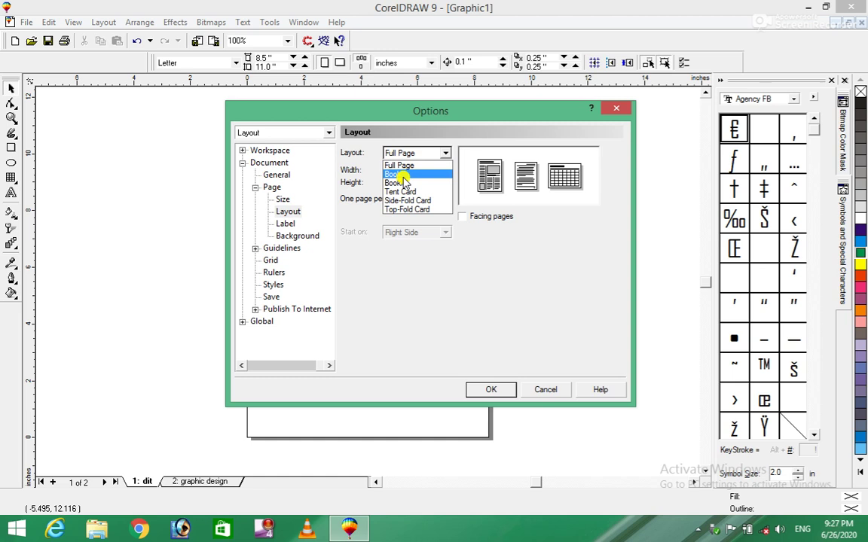
pyautogui.click(403, 296)
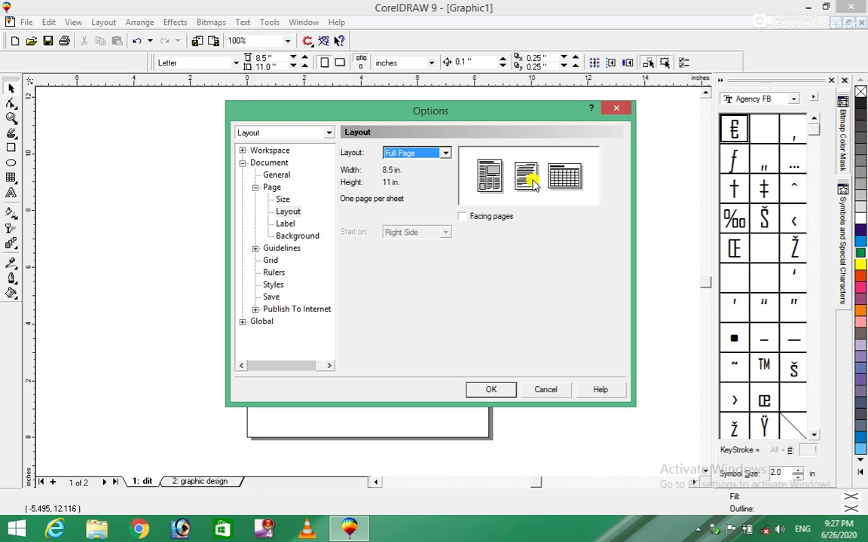
pyautogui.click(287, 225)
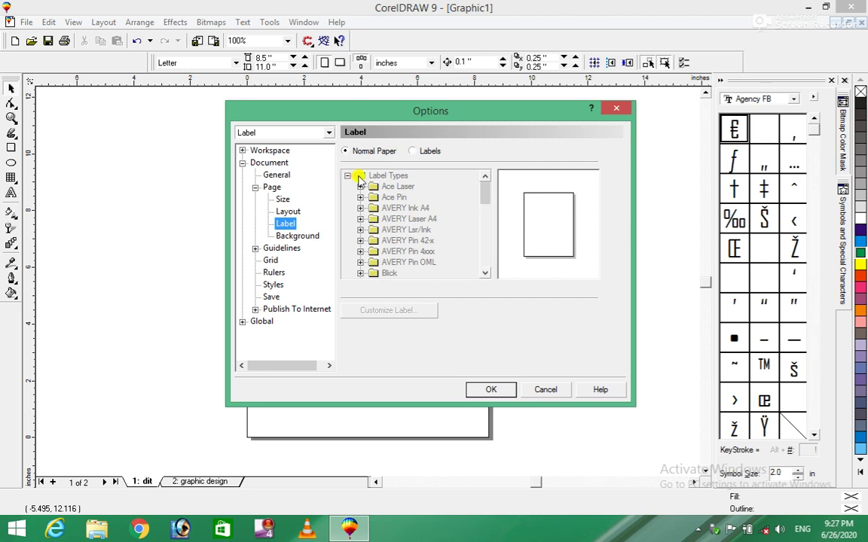
pyautogui.click(298, 235)
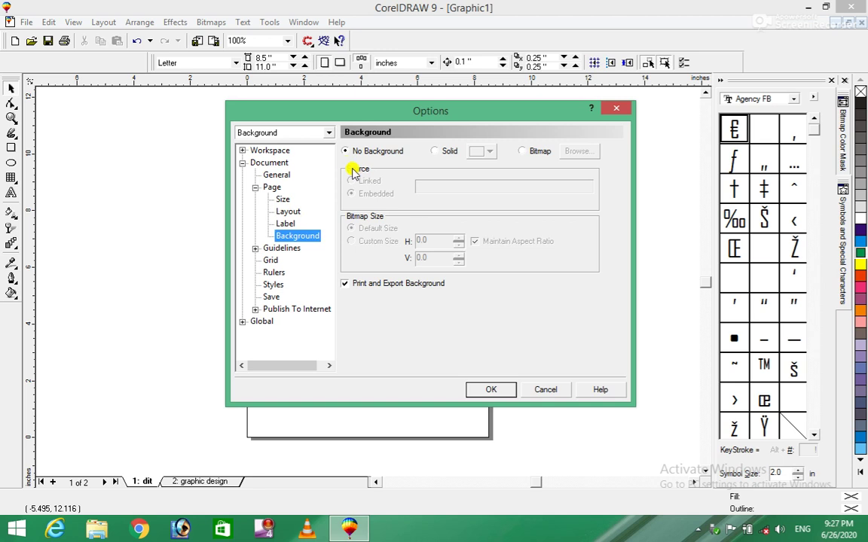
# Move the Options dialog aside and apply a solid green page background.
pyautogui.moveTo(453, 110)
pyautogui.mouseDown()
pyautogui.moveTo(319, 183)
pyautogui.moveTo(345, 193)
pyautogui.mouseUp()
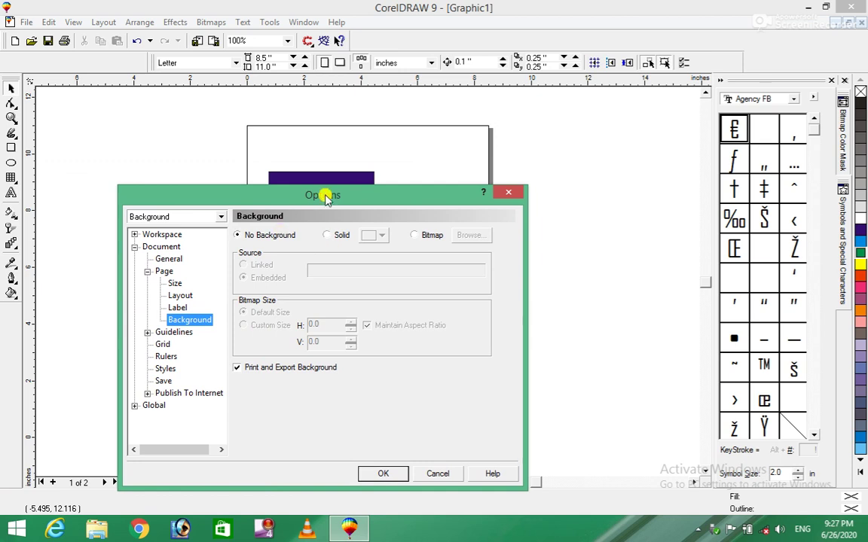
pyautogui.click(327, 236)
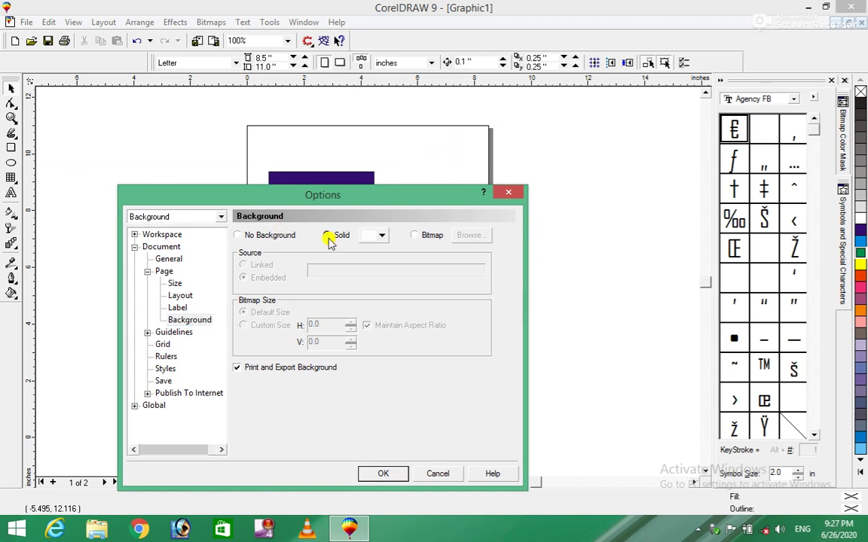
pyautogui.click(382, 238)
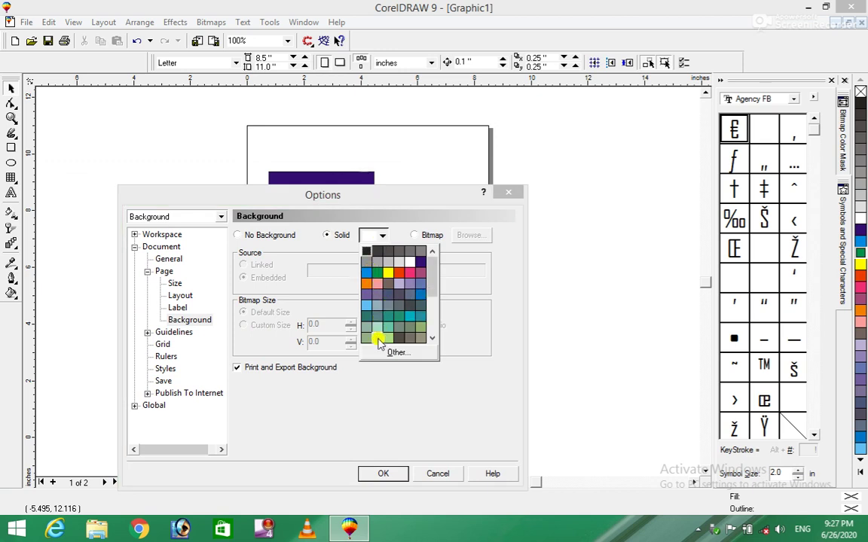
pyautogui.click(379, 339)
pyautogui.click(380, 472)
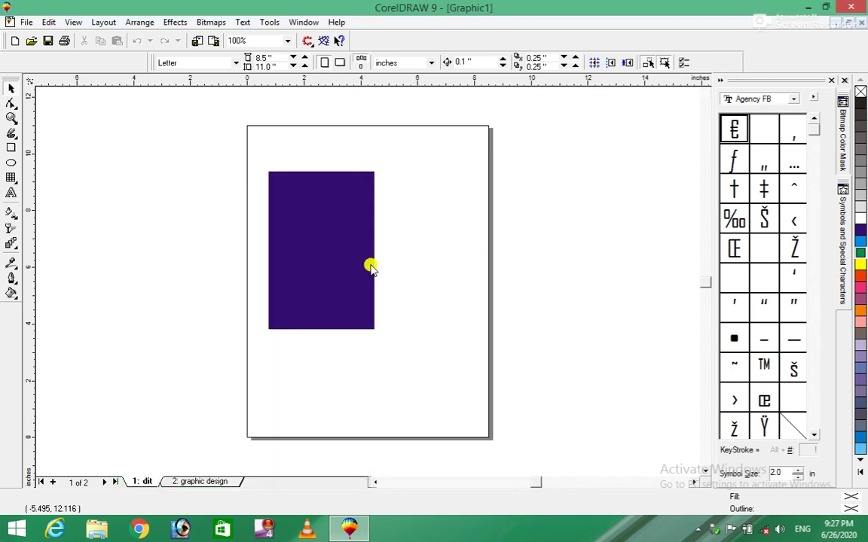
pyautogui.click(103, 22)
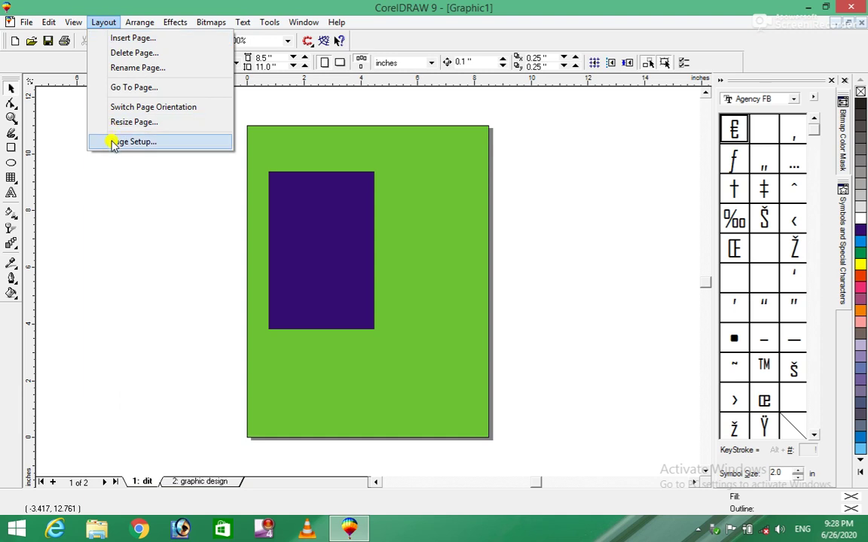
# In Page Setup's Background settings, choose Bitmap and browse for an image.
pyautogui.click(112, 141)
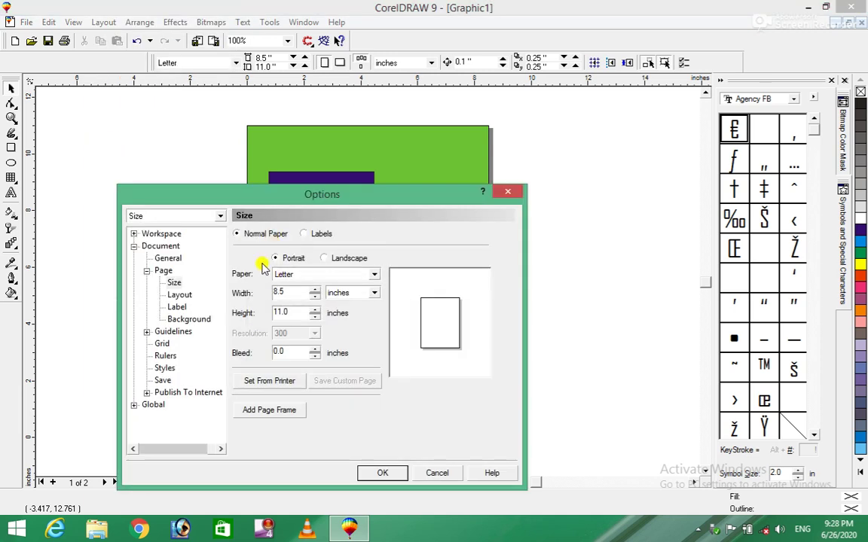
pyautogui.click(185, 320)
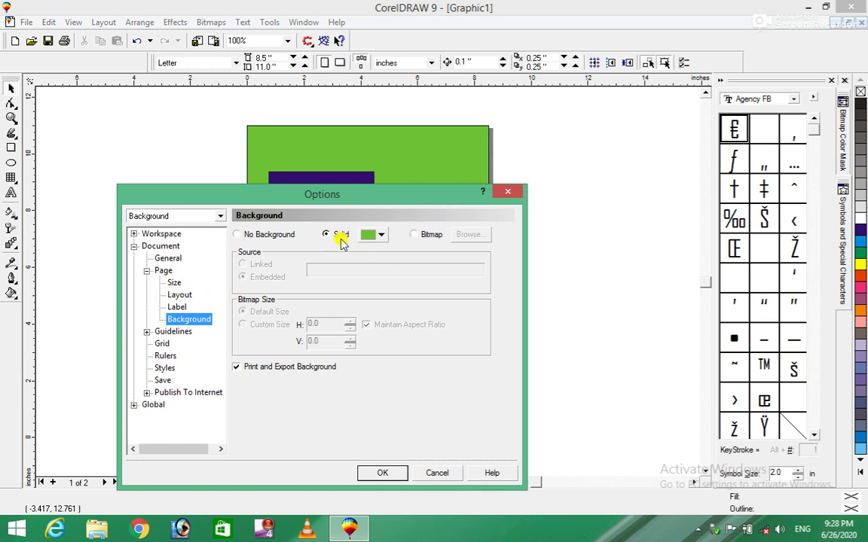
pyautogui.click(414, 235)
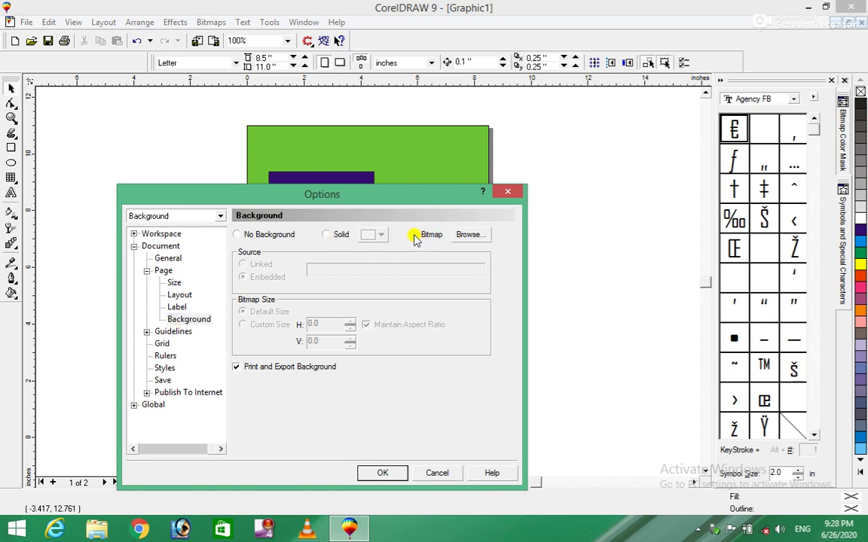
pyautogui.click(472, 235)
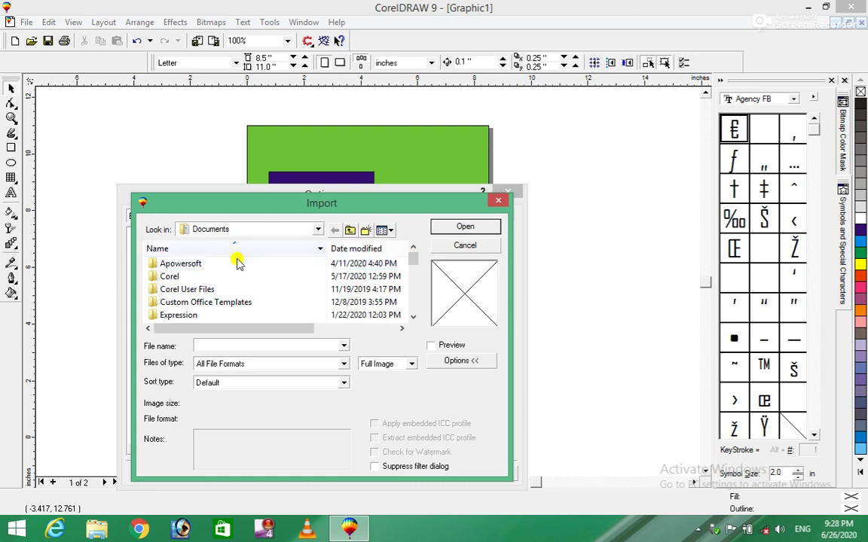
# Load a photo from E:\E Data\photos as the tiled page background.
pyautogui.click(319, 230)
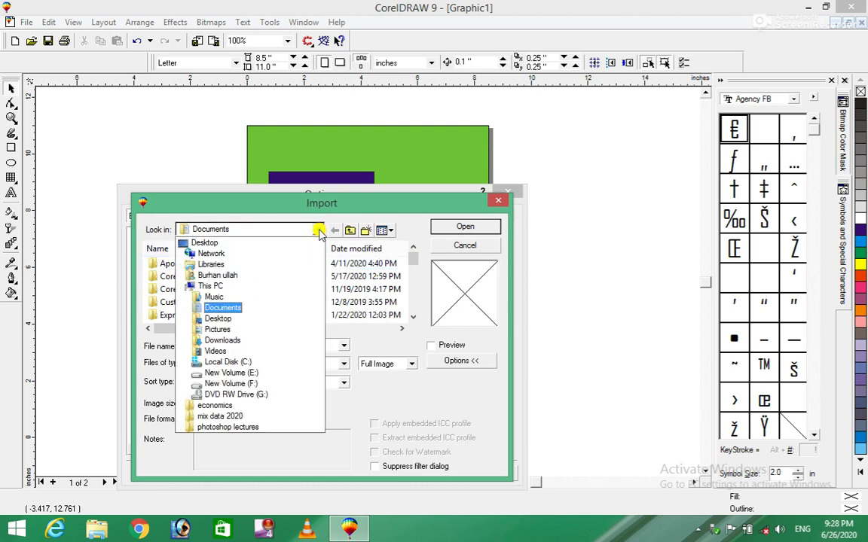
pyautogui.click(231, 372)
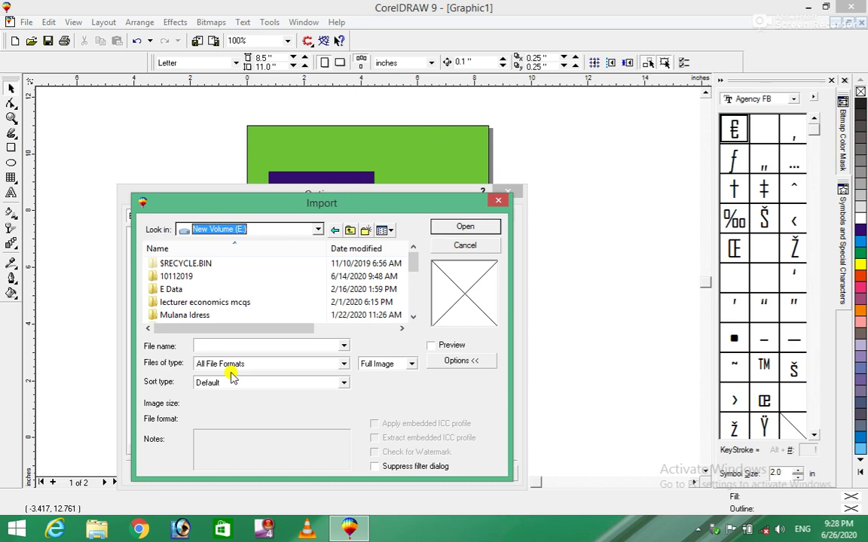
pyautogui.doubleClick(223, 291)
pyautogui.moveTo(413, 261); pyautogui.dragTo(414, 279)
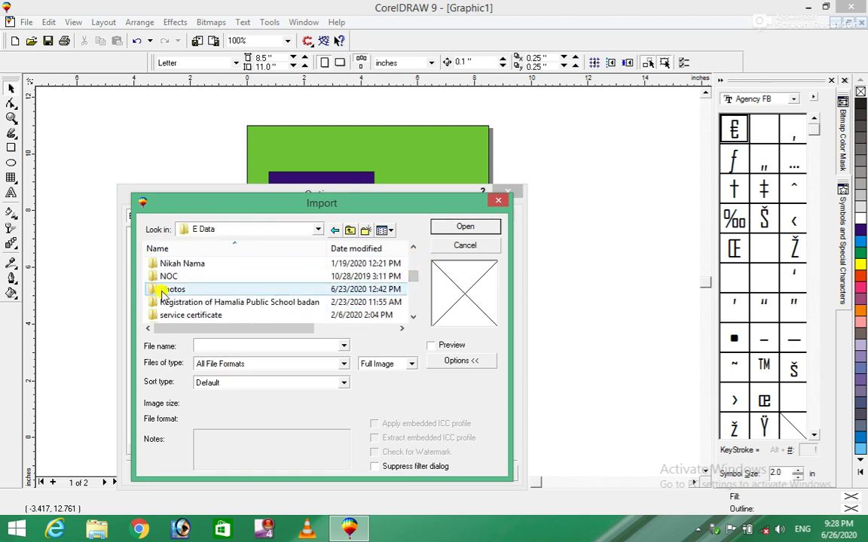
pyautogui.doubleClick(154, 290)
pyautogui.click(249, 285)
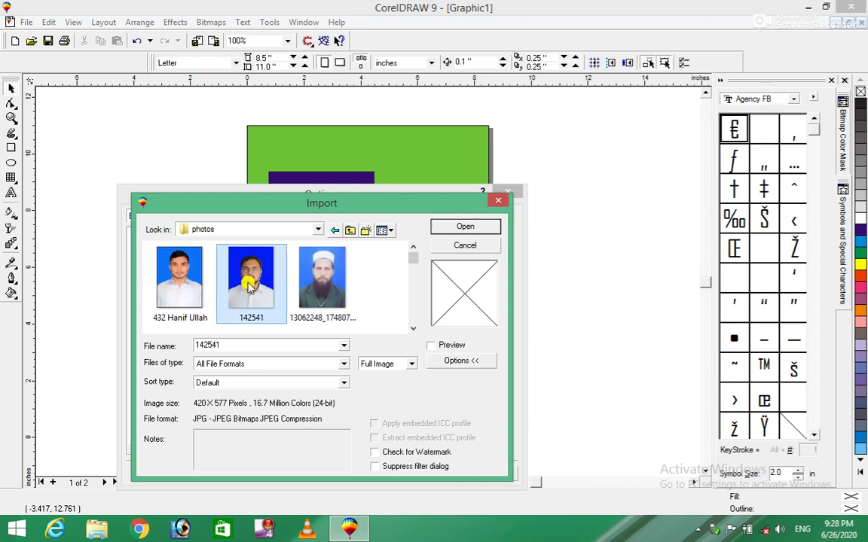
pyautogui.press('b')
pyautogui.press('b')
pyautogui.press('b')
pyautogui.press('b')
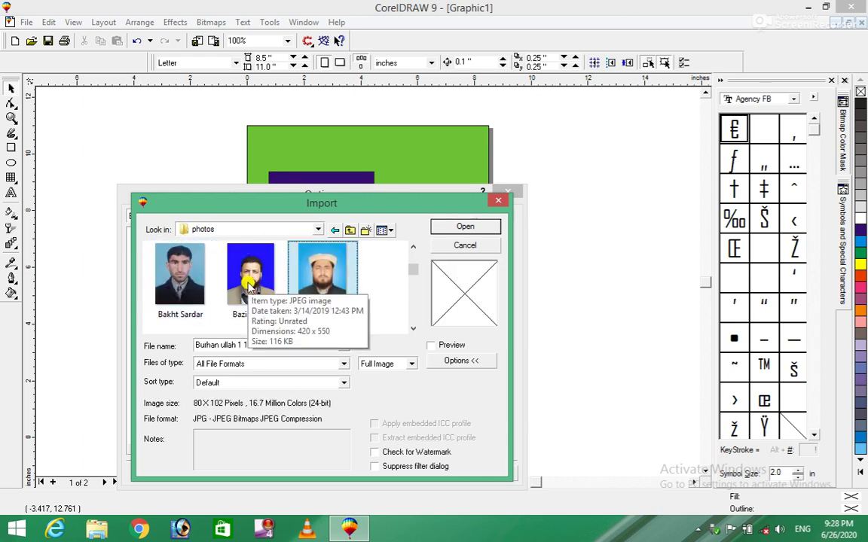
pyautogui.press('b')
pyautogui.press('b')
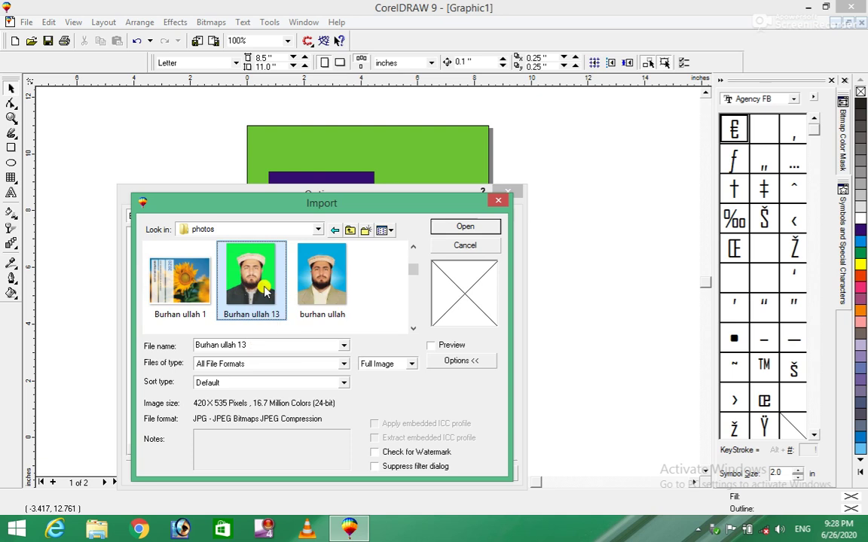
pyautogui.click(465, 226)
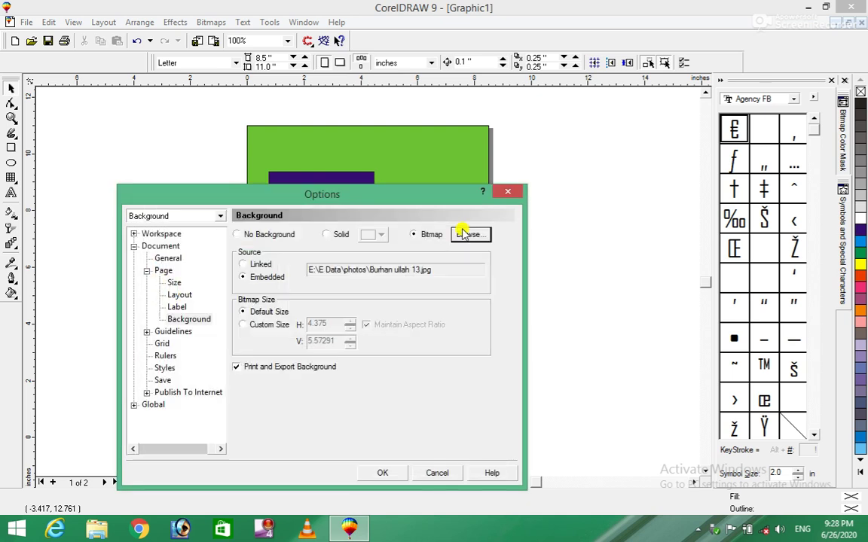
pyautogui.click(382, 473)
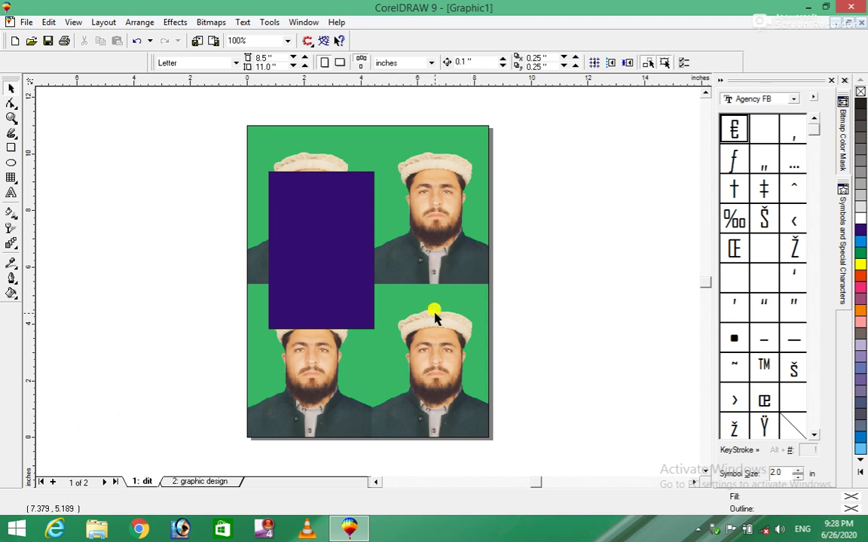
# Reset the page background to No Background through Page Setup.
pyautogui.click(104, 23)
pyautogui.click(120, 143)
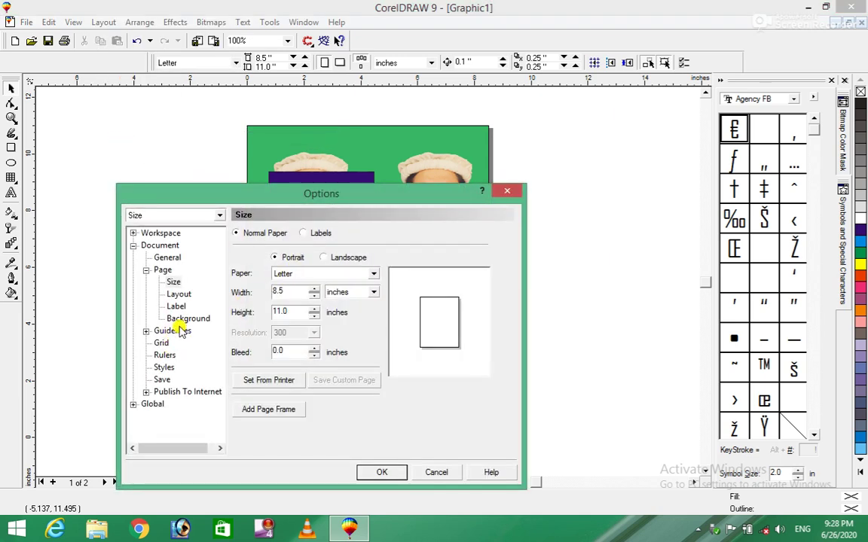
pyautogui.click(190, 318)
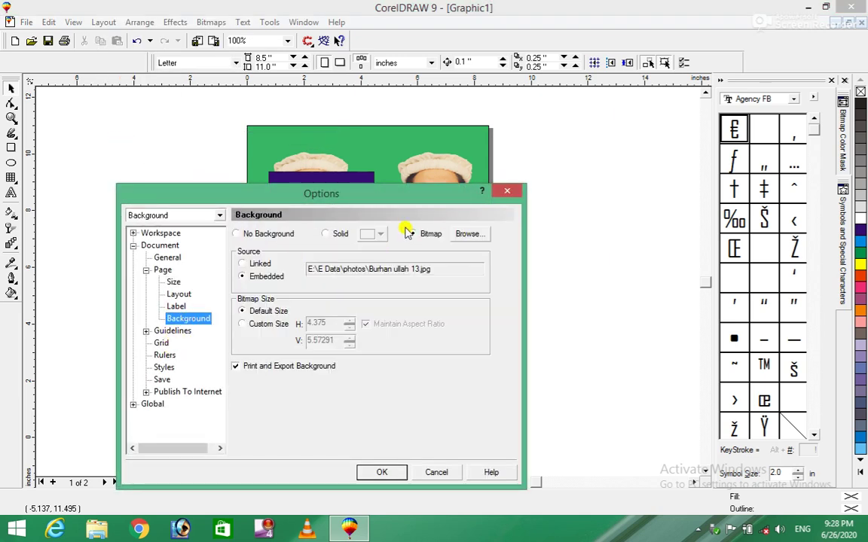
pyautogui.click(238, 234)
pyautogui.click(381, 471)
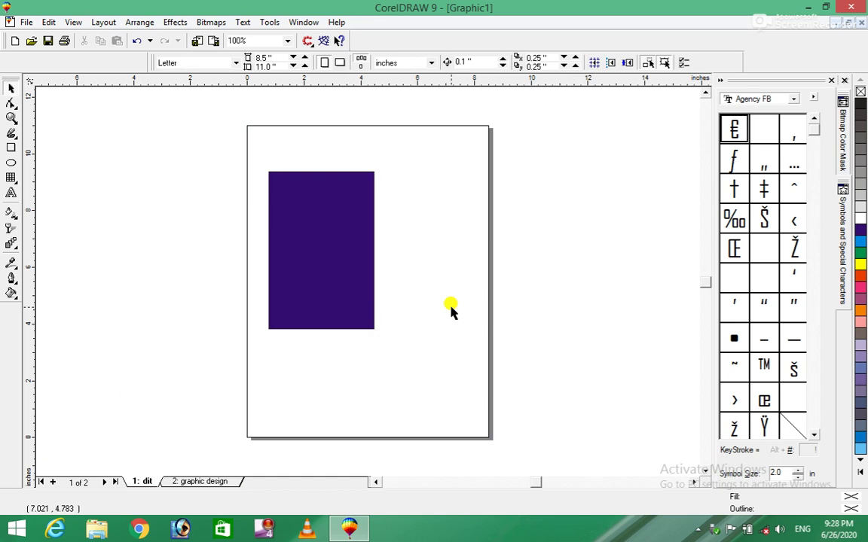
pyautogui.click(108, 25)
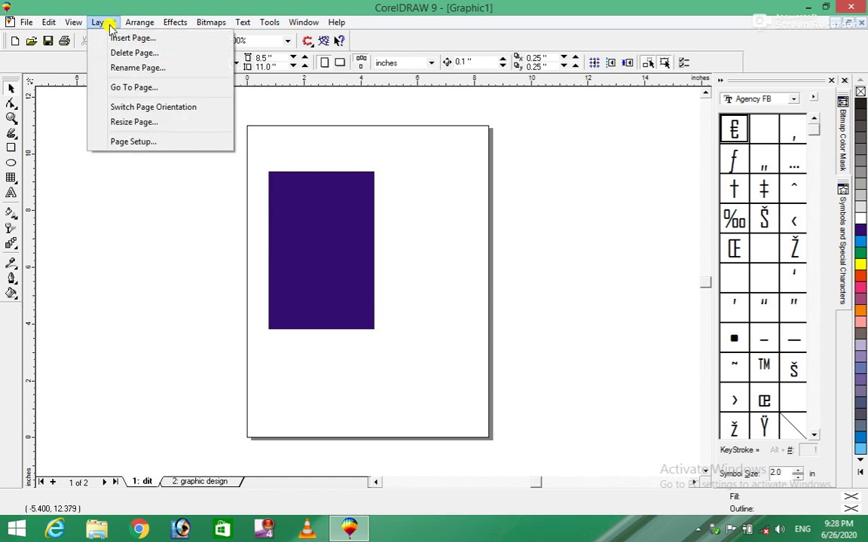
pyautogui.click(132, 142)
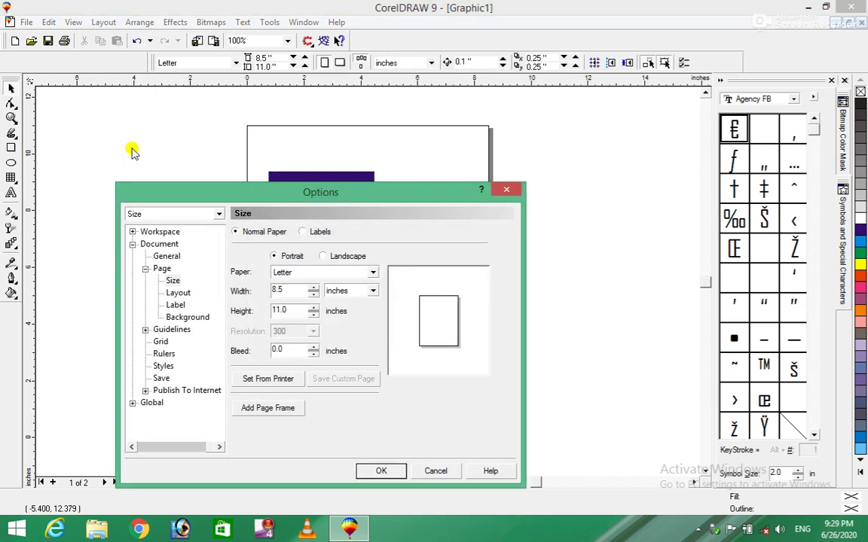
pyautogui.click(181, 332)
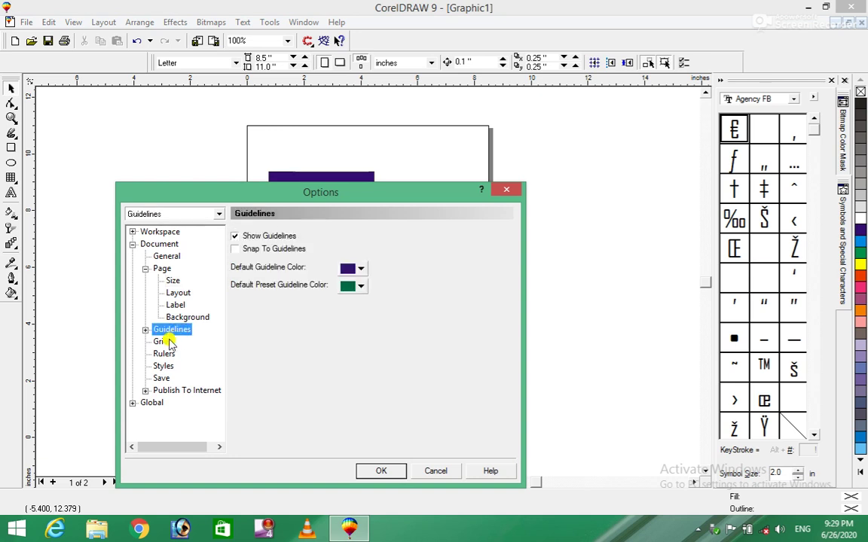
pyautogui.click(166, 343)
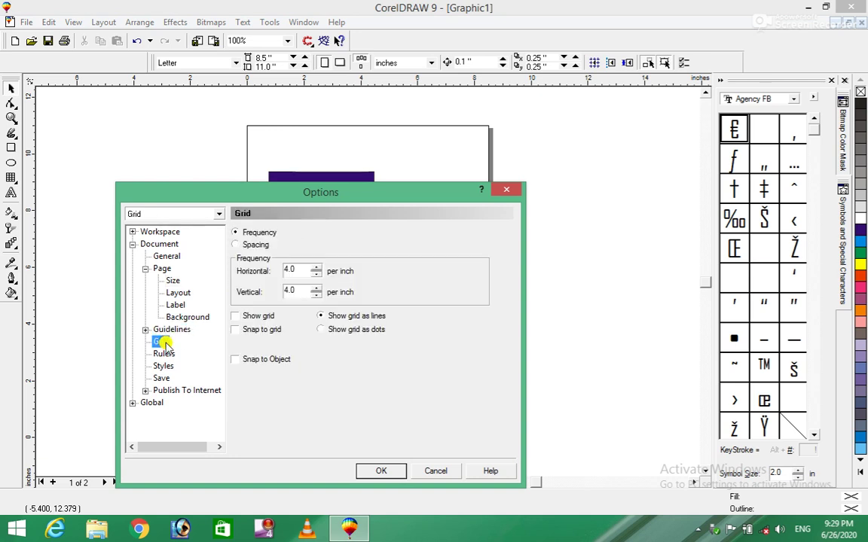
pyautogui.click(164, 354)
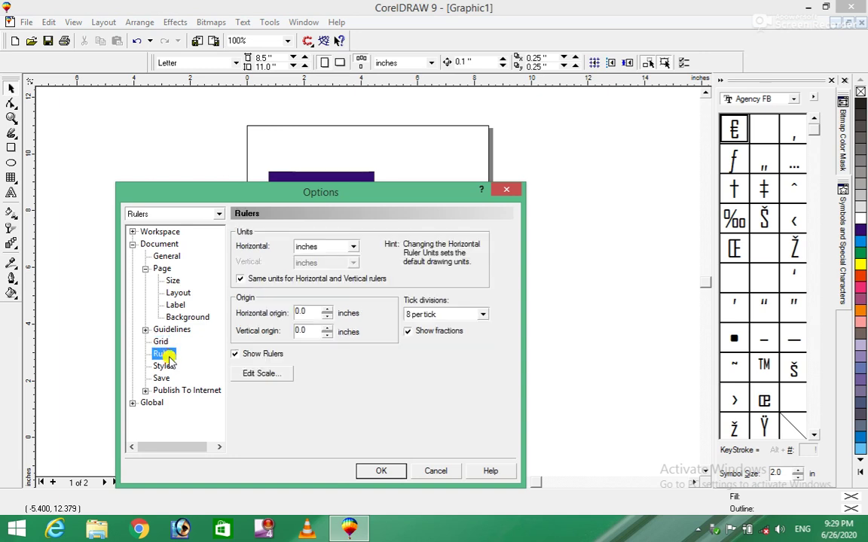
pyautogui.click(163, 367)
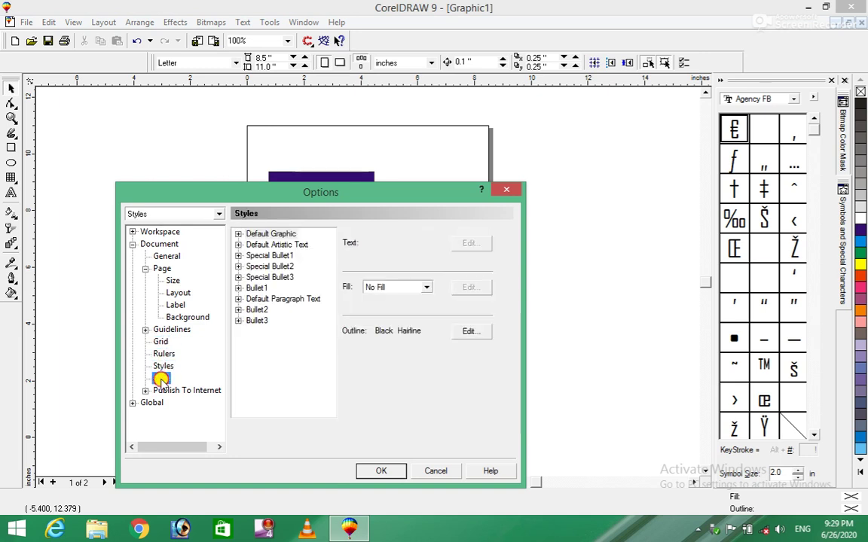
pyautogui.click(161, 378)
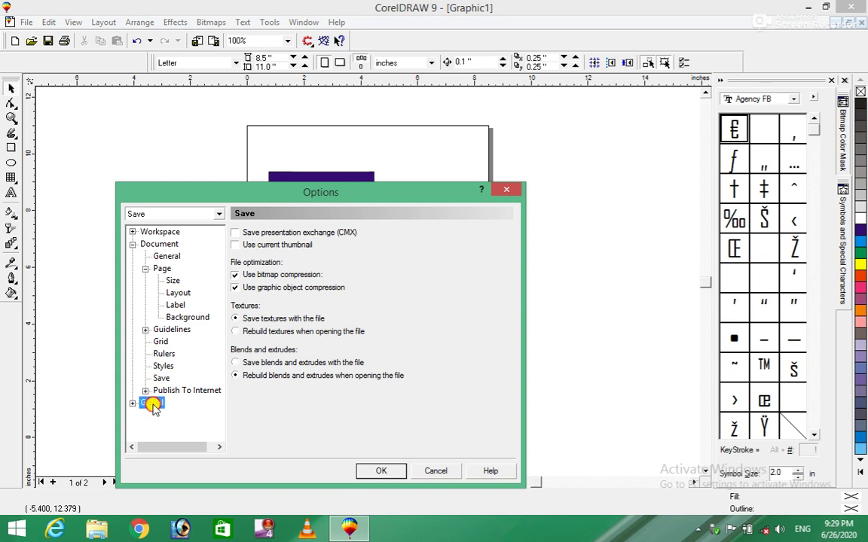
pyautogui.click(181, 392)
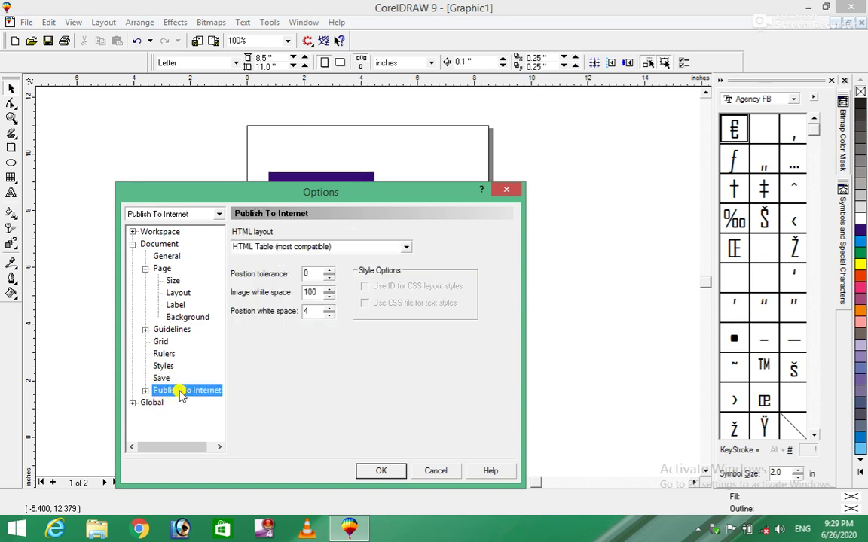
pyautogui.click(443, 472)
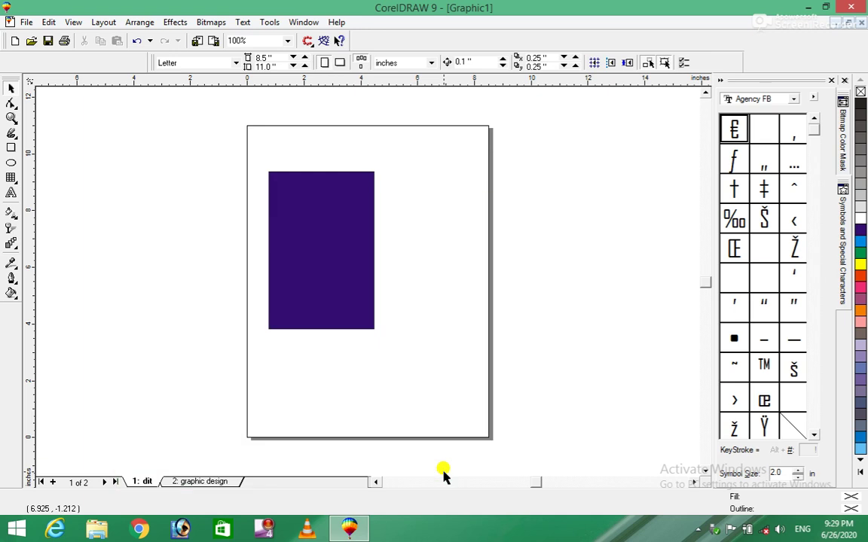
pyautogui.click(104, 22)
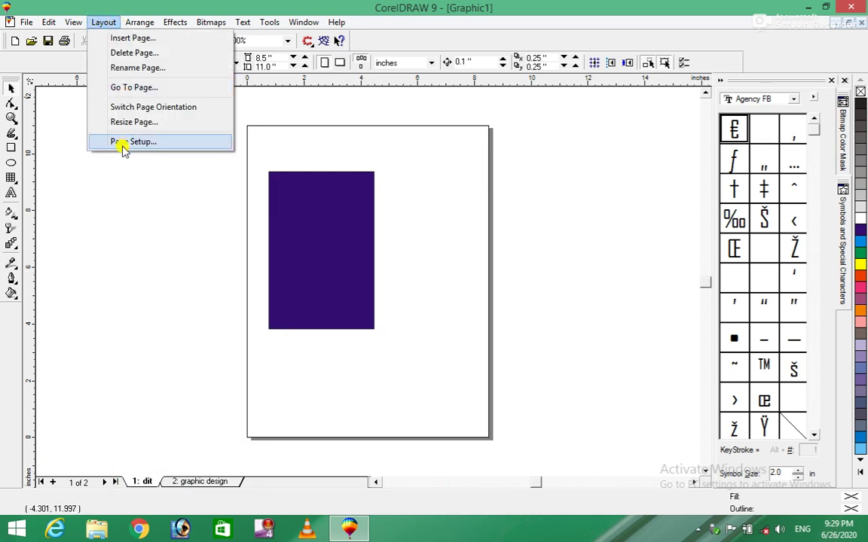
pyautogui.click(193, 217)
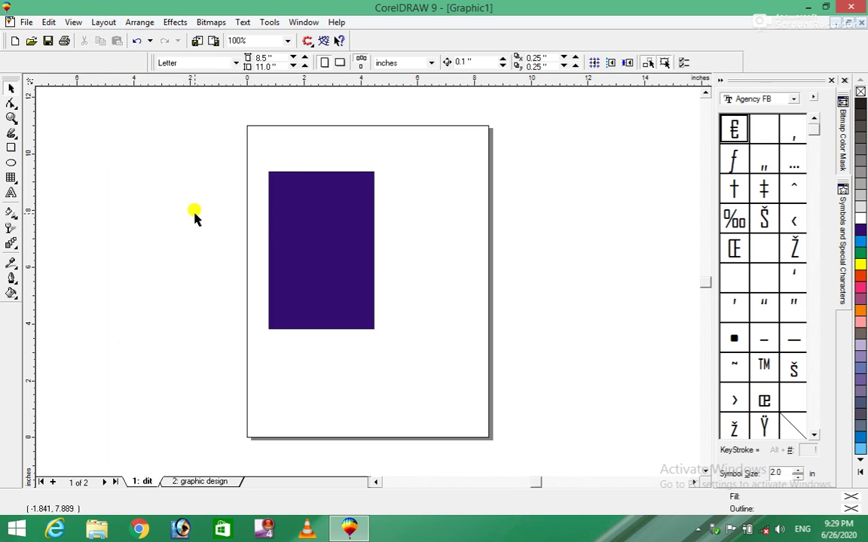